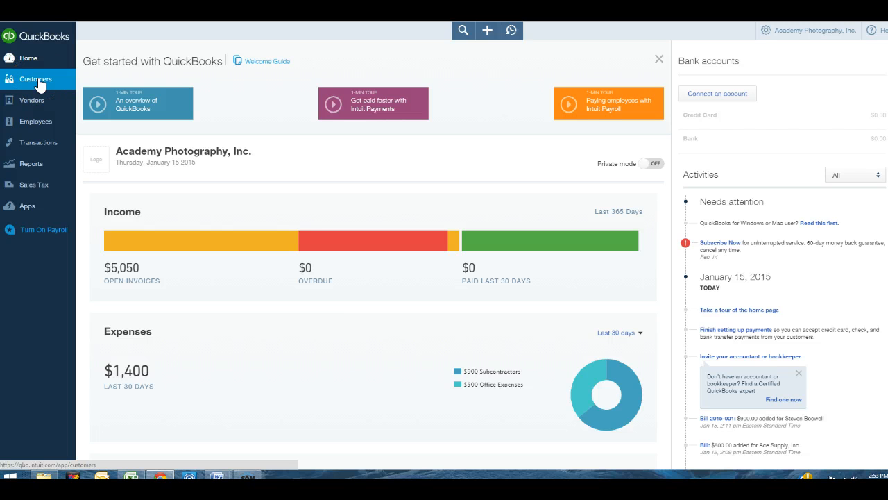
# Start receiving a payment from the first customer in the customer list and set the payment date to 01/31/2015
pyautogui.click(38, 79)
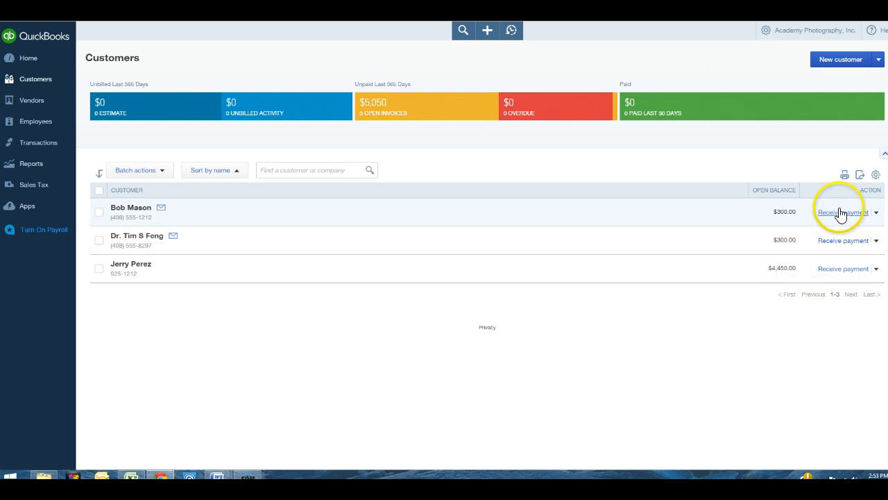
pyautogui.click(877, 213)
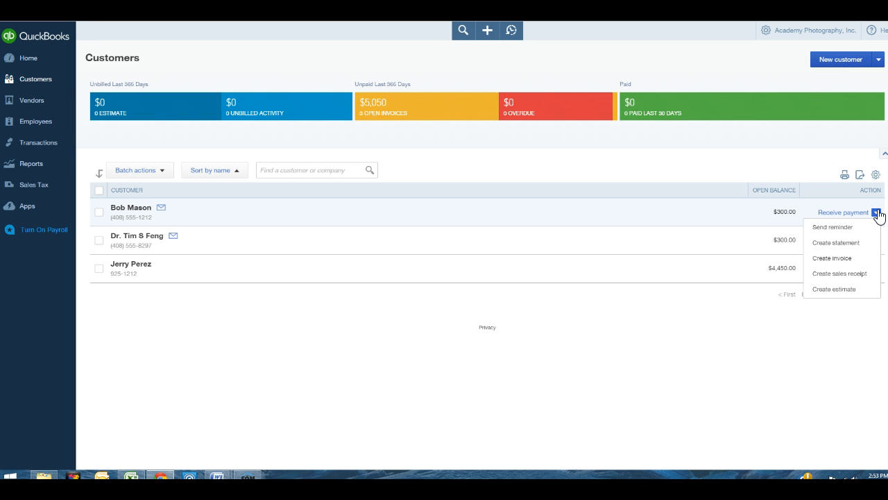
pyautogui.click(848, 214)
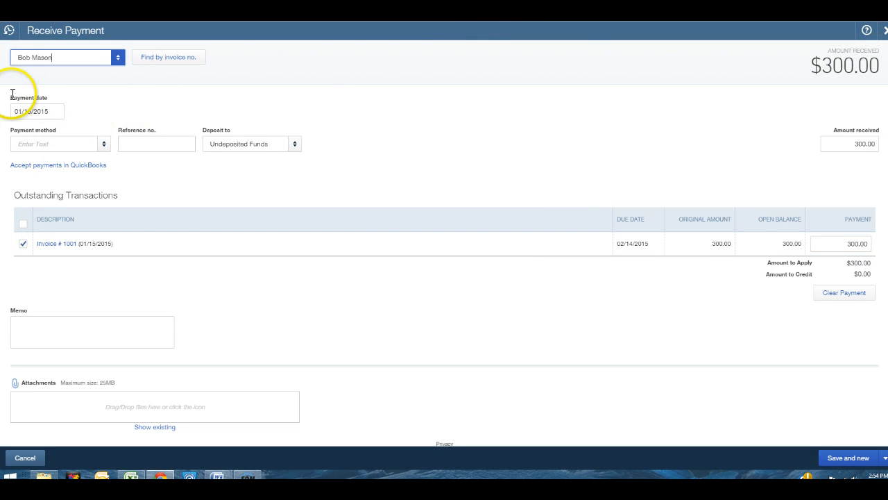
pyautogui.click(47, 111)
pyautogui.moveTo(47, 112); pyautogui.dragTo(8, 109)
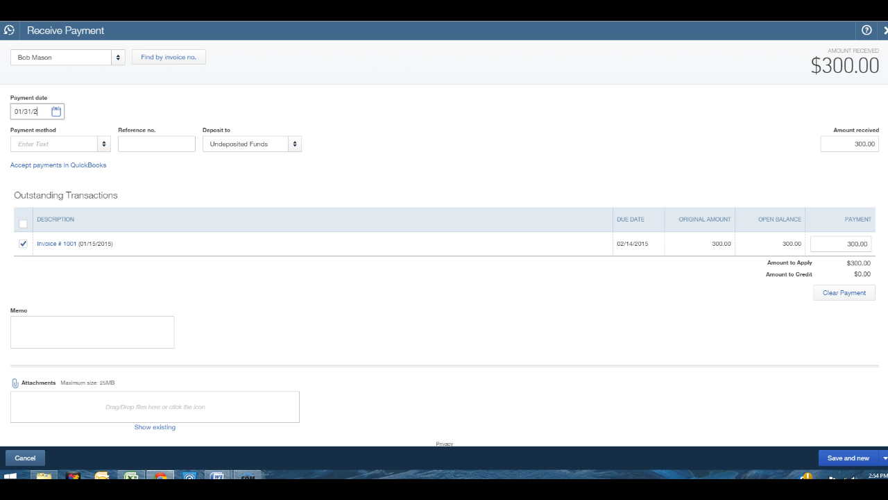
pyautogui.write('015')
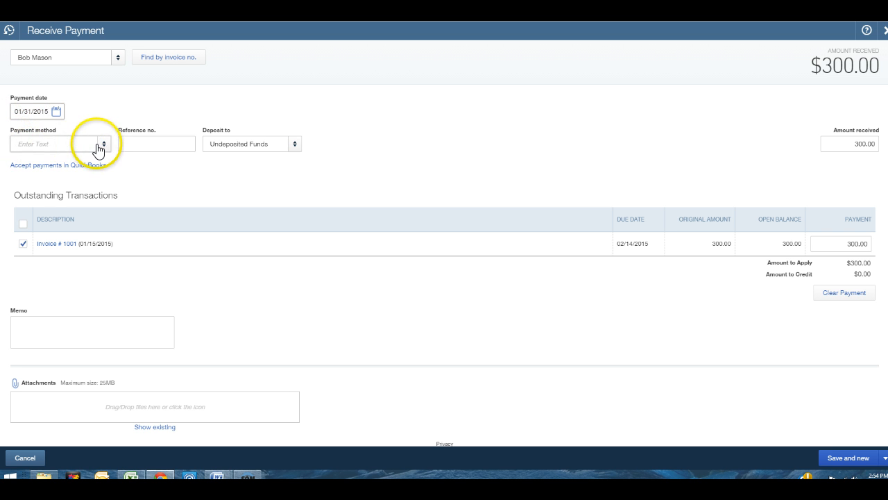
# Set the payment method to Check with reference number 125000 and deposit it to Undeposited Funds
pyautogui.click(73, 140)
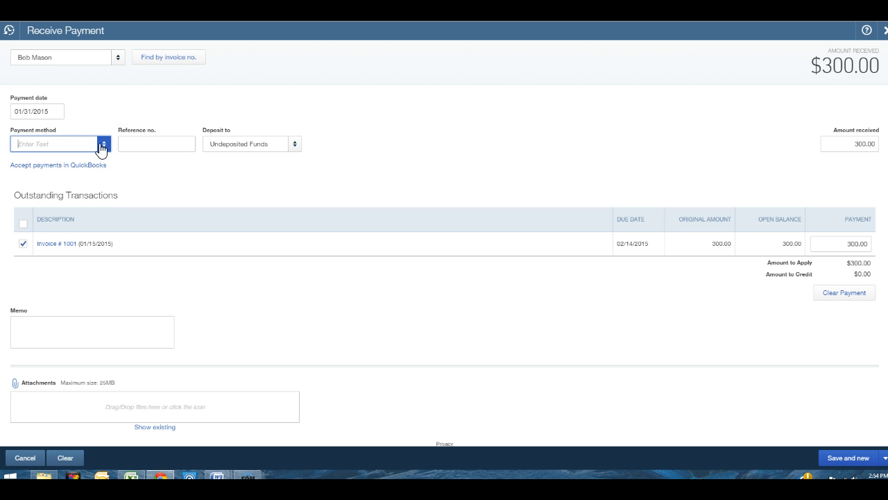
pyautogui.click(103, 144)
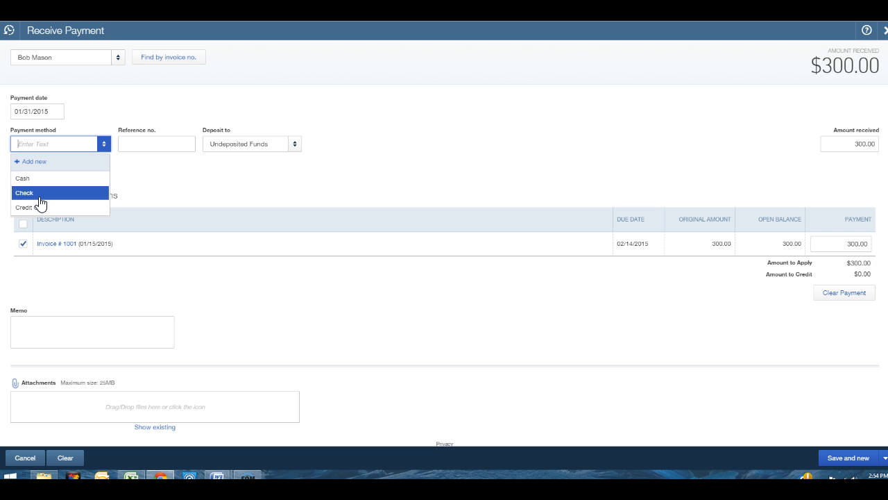
pyautogui.write('che')
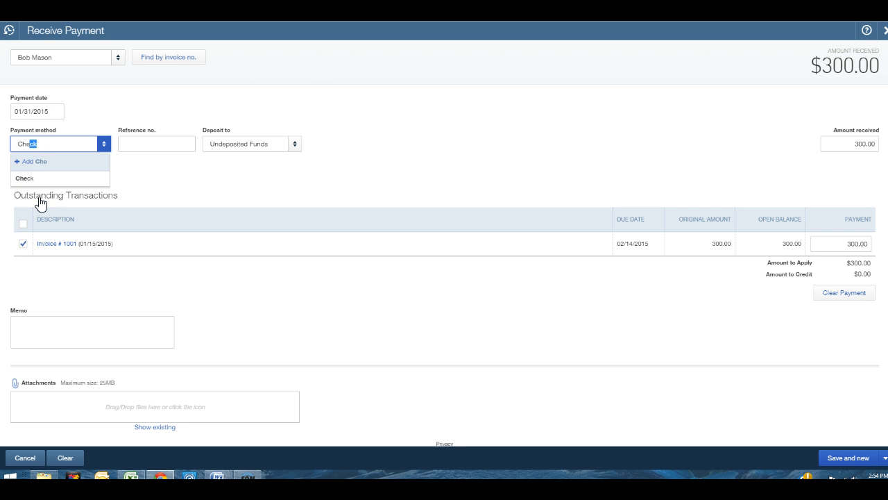
pyautogui.press('Tab')
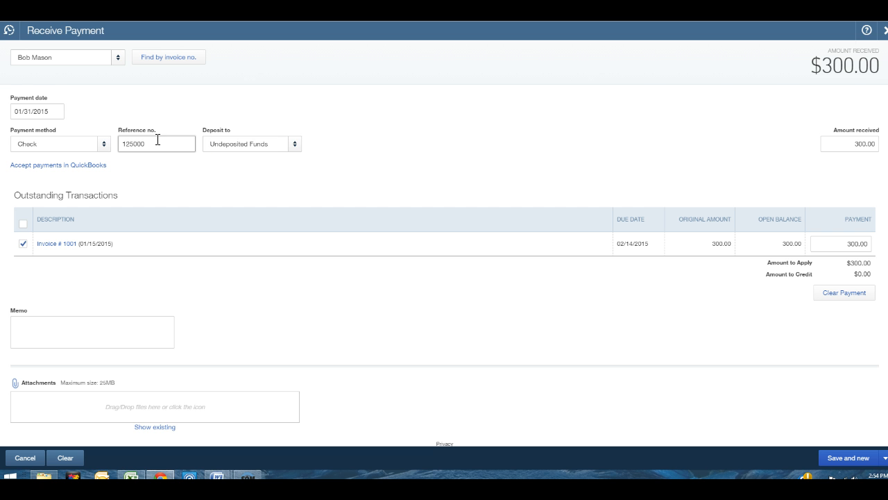
pyautogui.click(294, 145)
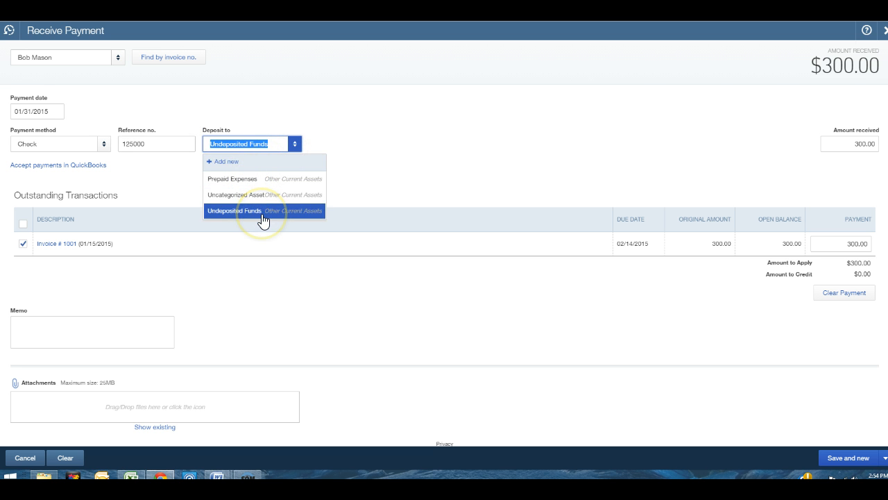
pyautogui.click(234, 166)
pyautogui.click(233, 212)
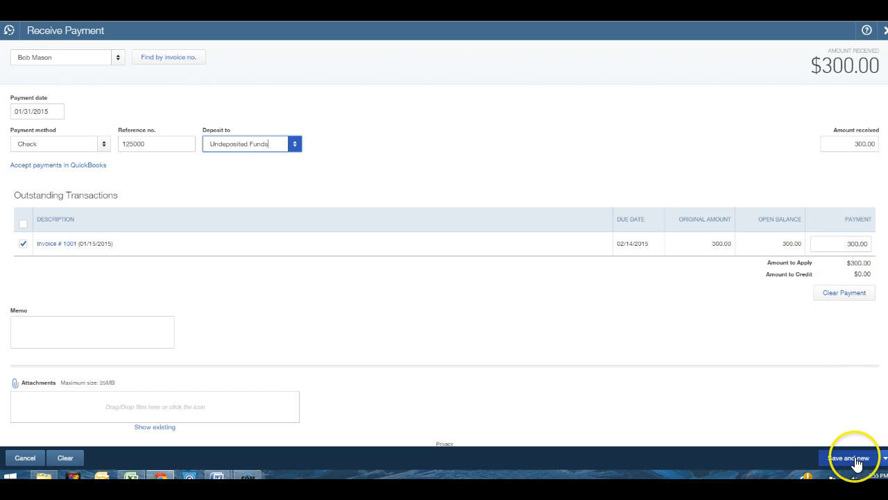
# Save and close the 300.00 payment applied to Invoice # 1001
pyautogui.click(882, 458)
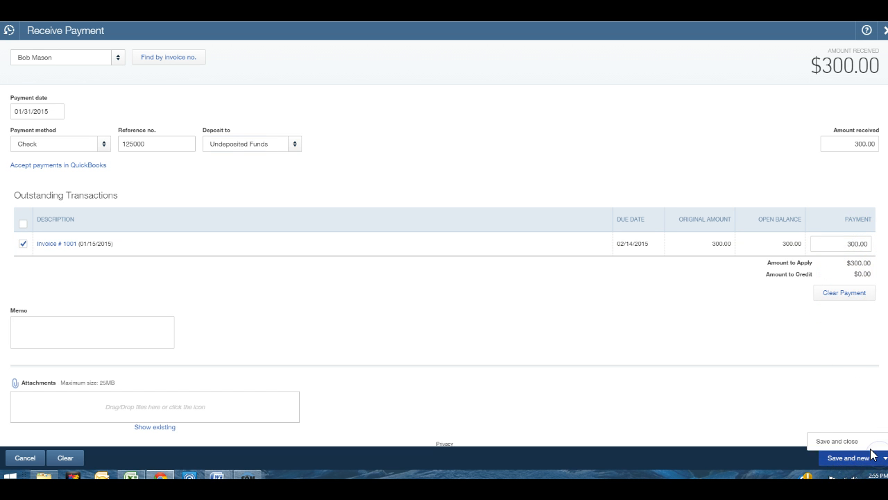
pyautogui.click(849, 444)
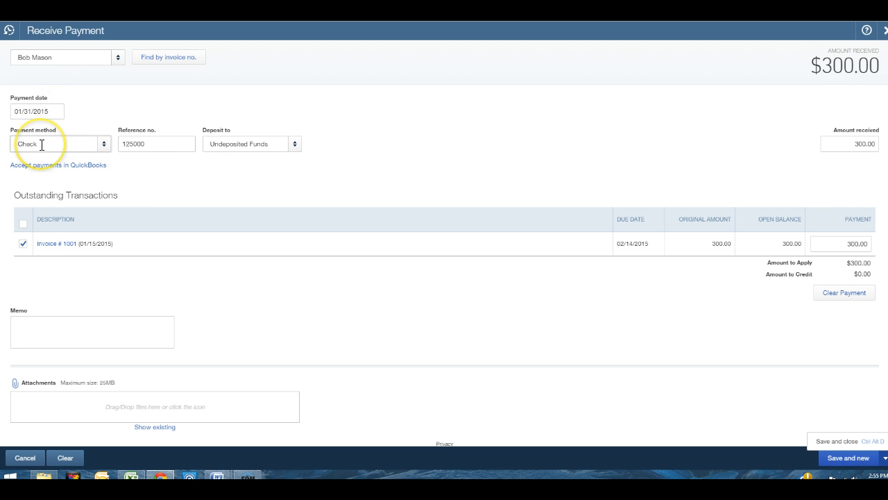
pyautogui.click(23, 252)
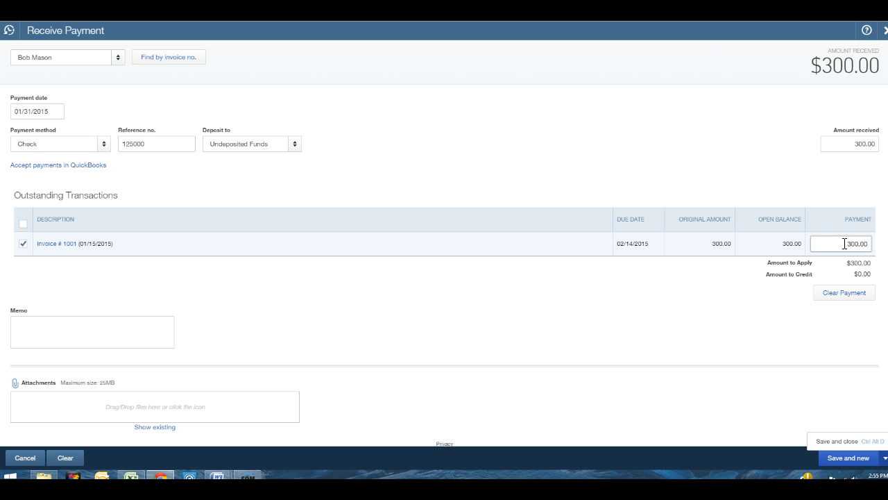
pyautogui.click(833, 441)
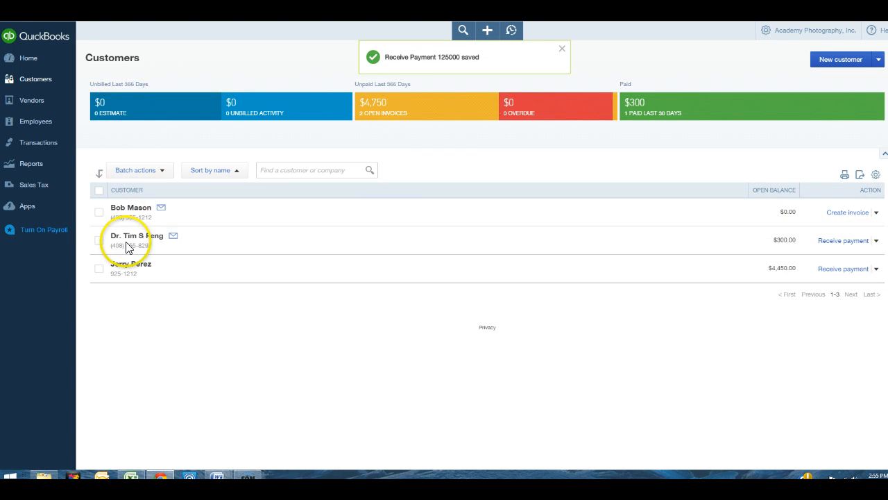
# Record the second customer's check payment for Invoice # 1002 with reference number 1234, then save and close it
pyautogui.click(850, 242)
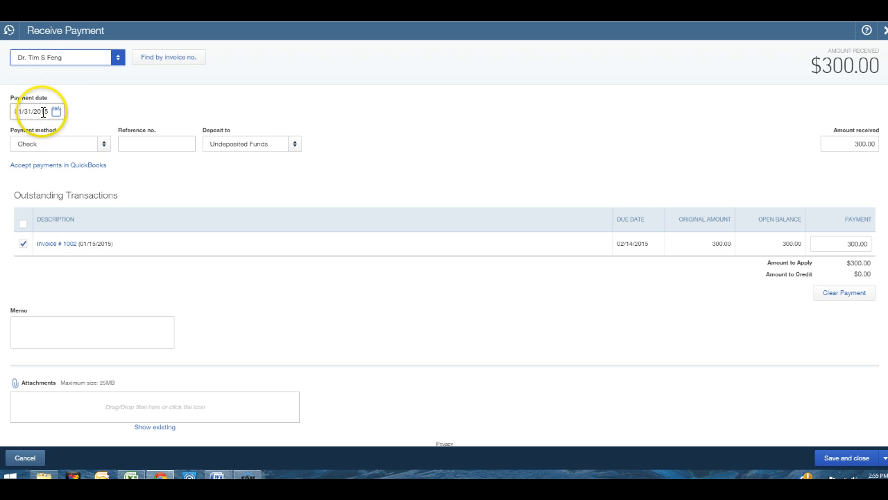
pyautogui.click(144, 143)
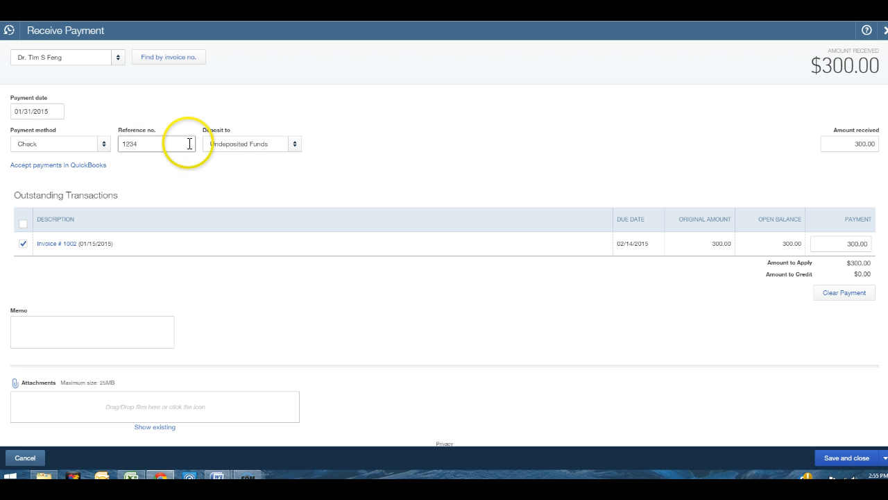
pyautogui.click(271, 144)
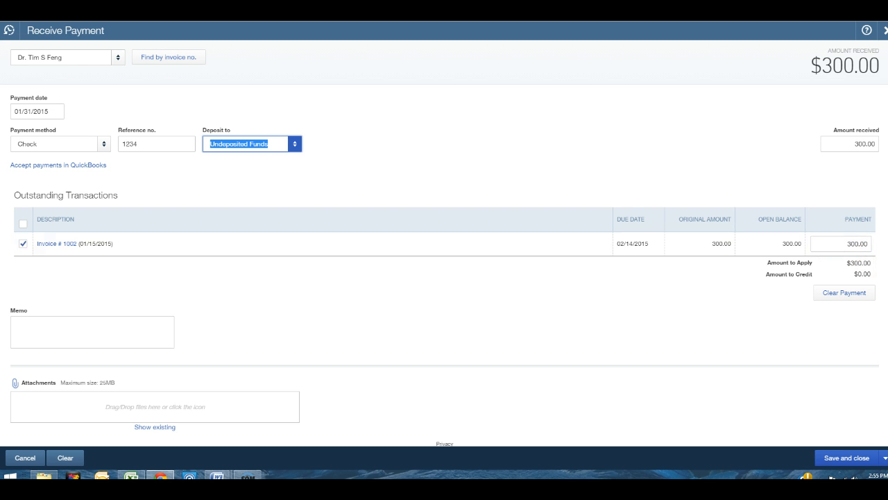
pyautogui.click(861, 458)
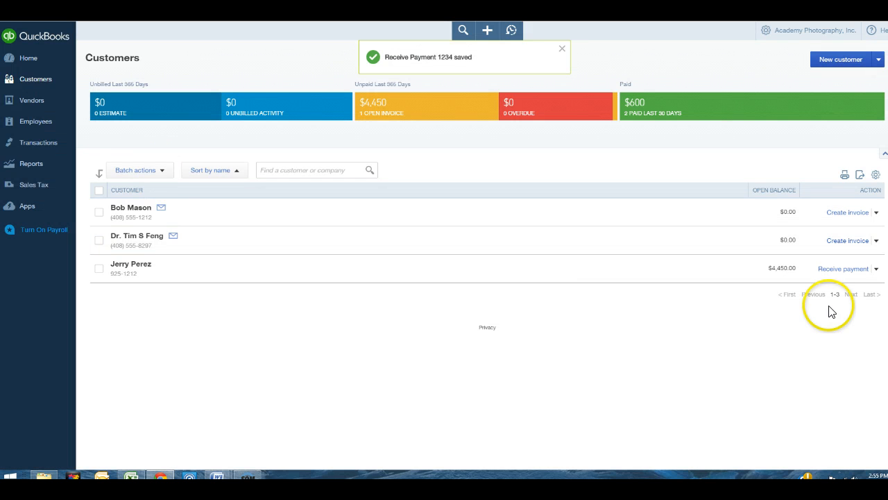
# Record the third customer's check payment for Invoice # 1003 with reference number 00123456, then save and close it
pyautogui.click(858, 268)
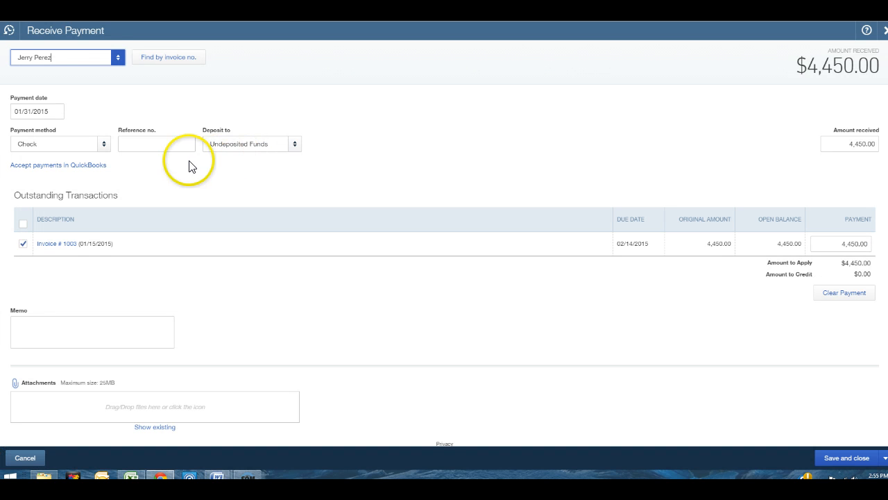
pyautogui.click(52, 113)
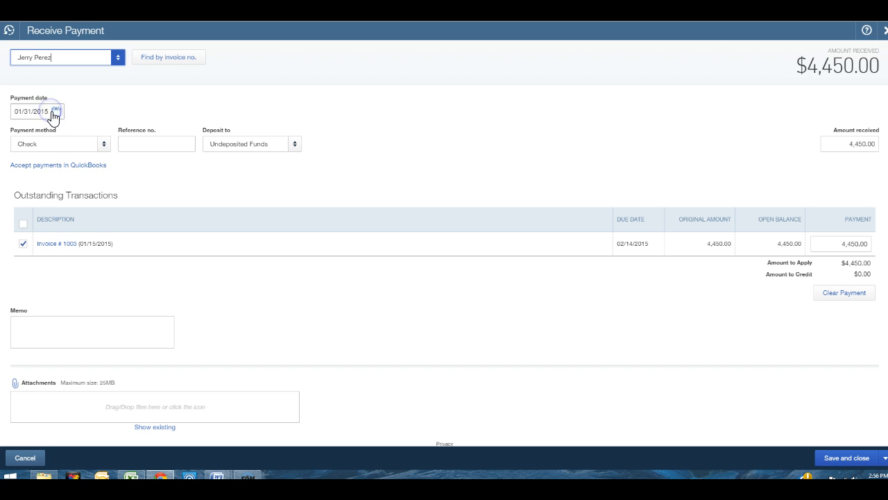
pyautogui.click(95, 99)
pyautogui.click(156, 149)
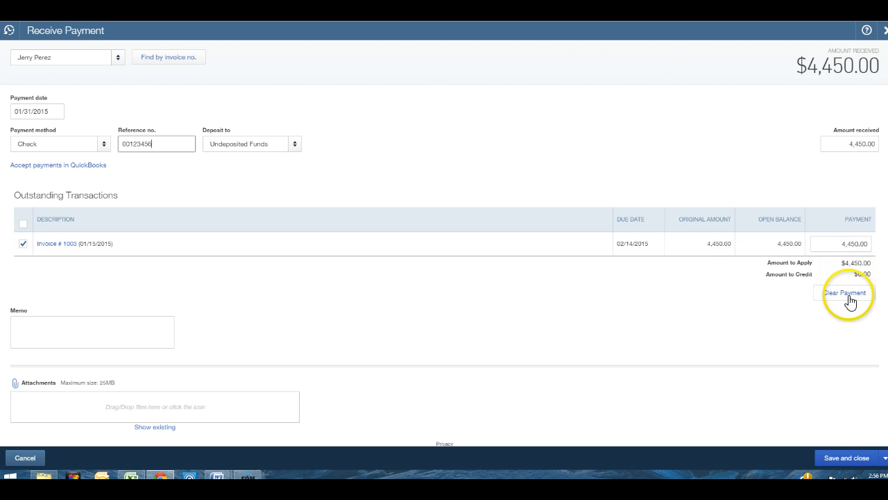
pyautogui.click(850, 459)
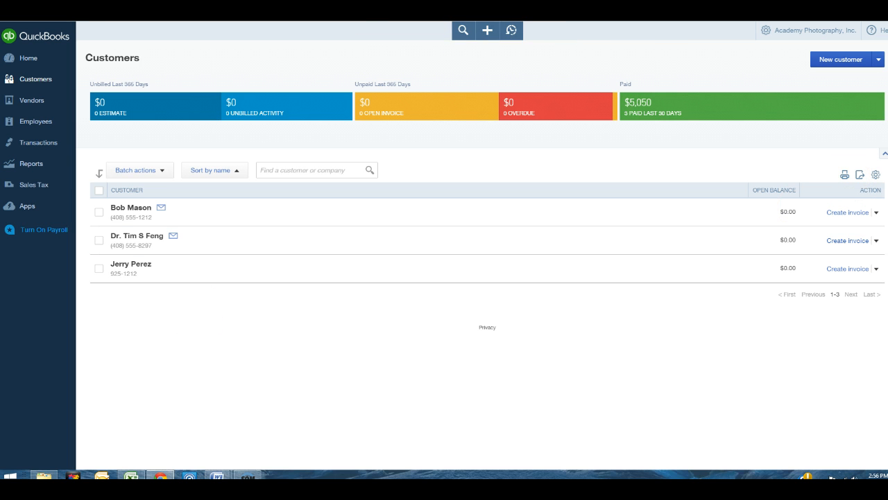
# Review the Manage Accounts Receivable and Business Overview groups among all available reports
pyautogui.click(32, 162)
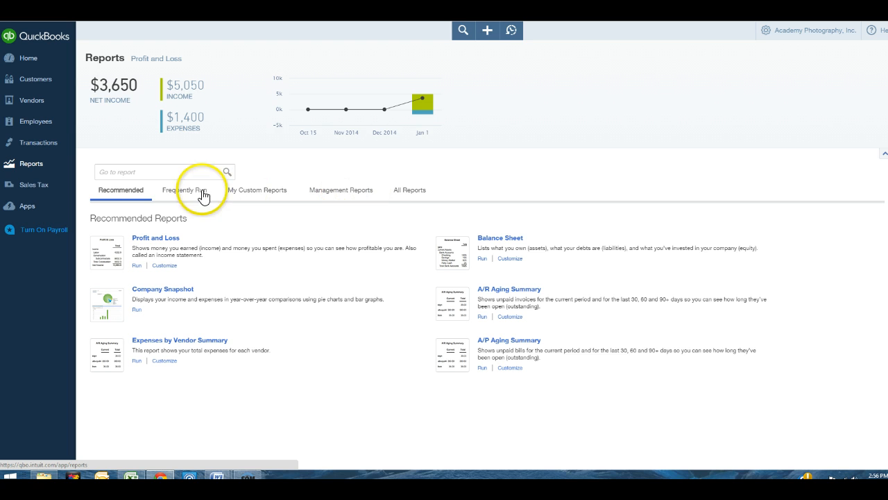
pyautogui.click(404, 192)
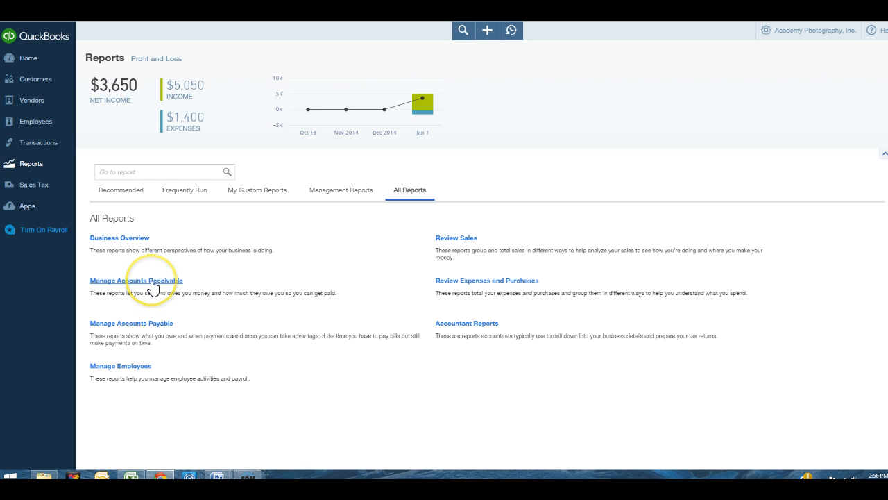
pyautogui.click(152, 281)
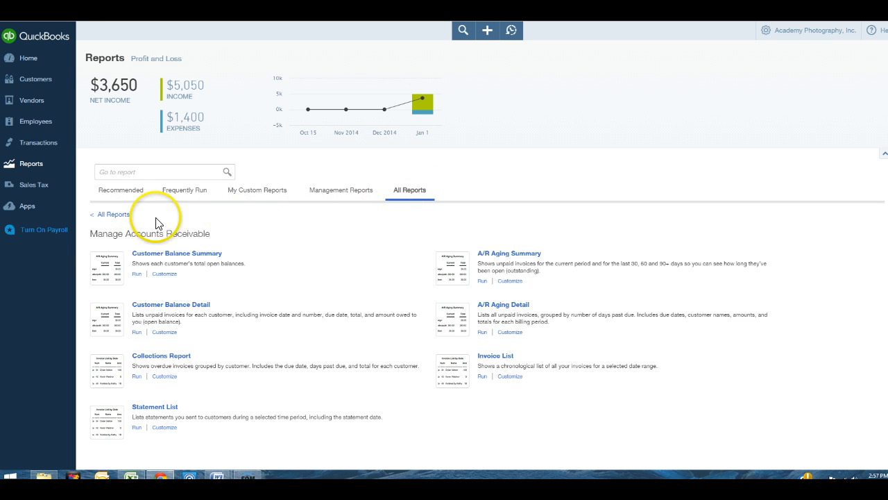
pyautogui.click(114, 215)
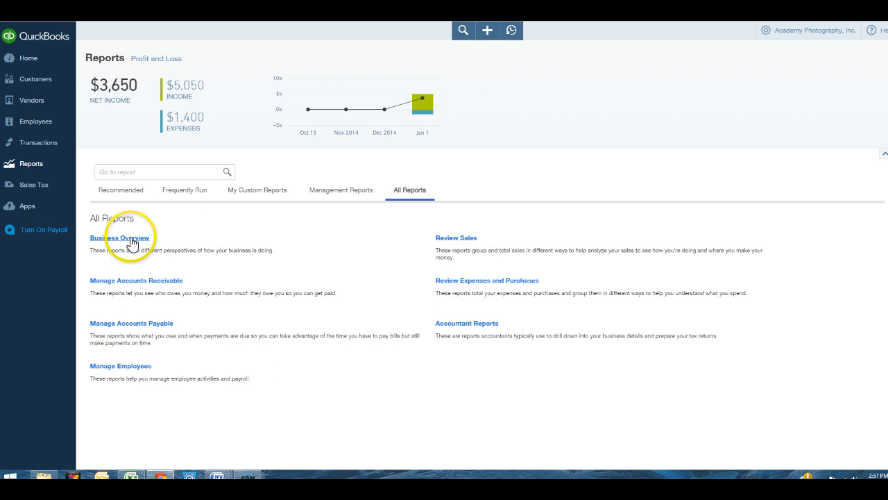
pyautogui.click(133, 240)
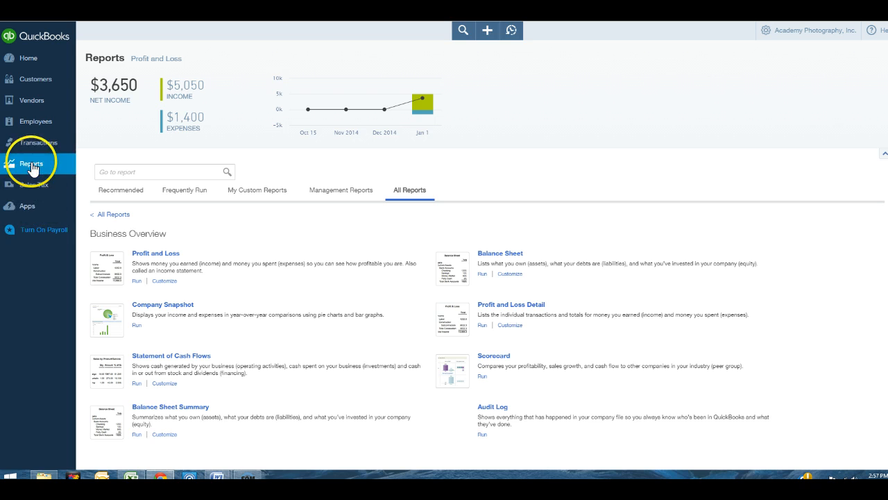
# Examine the banking transactions, both new and already in QuickBooks, and the batch actions offered for them
pyautogui.click(52, 146)
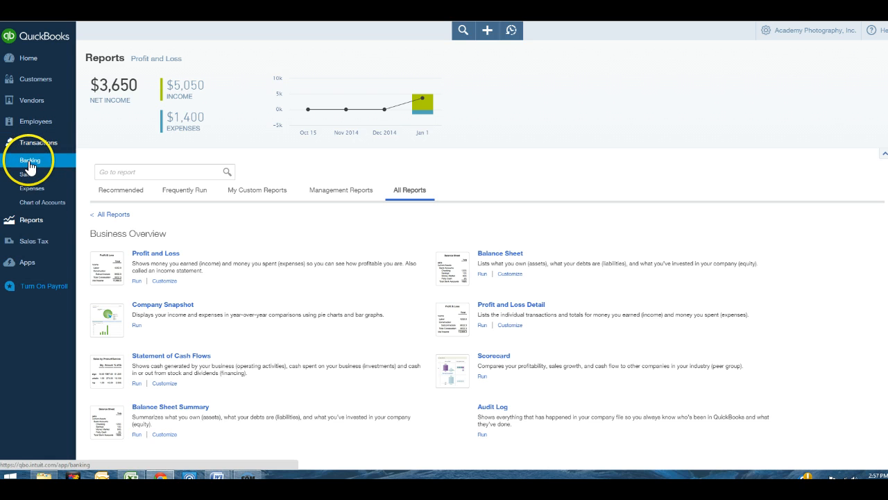
pyautogui.click(30, 163)
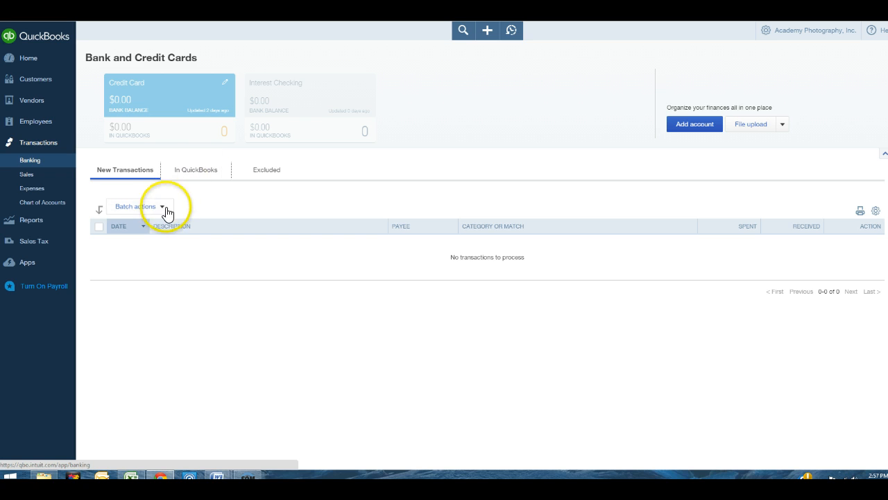
pyautogui.click(163, 208)
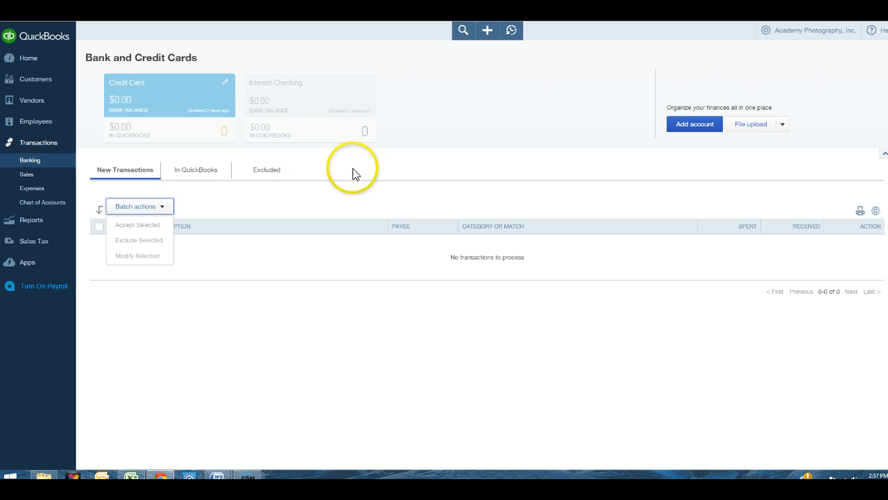
pyautogui.click(225, 210)
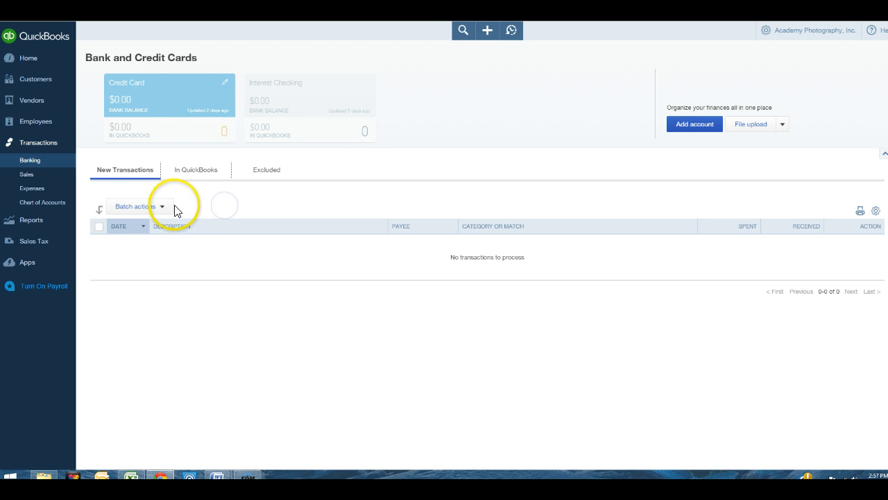
pyautogui.click(136, 173)
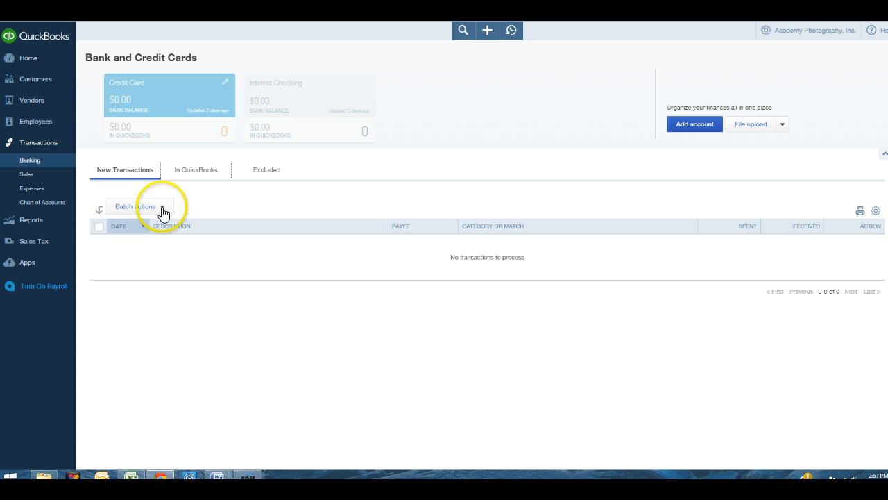
pyautogui.click(195, 172)
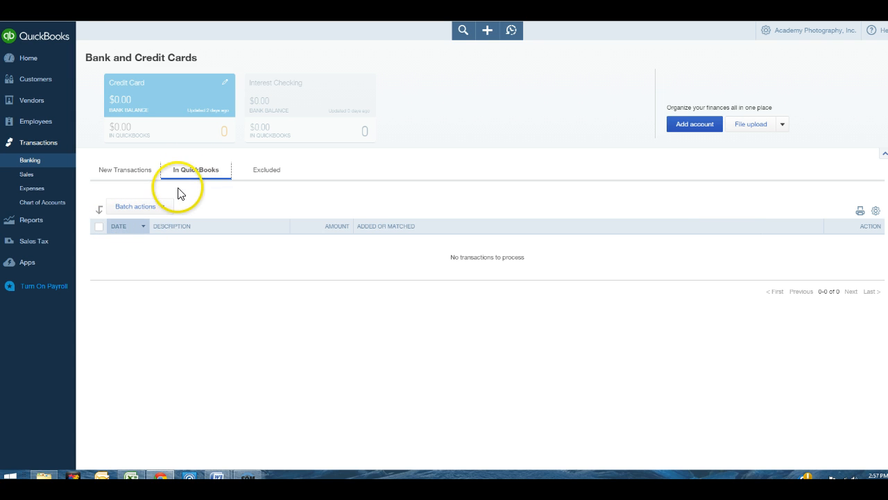
pyautogui.click(165, 208)
pyautogui.click(165, 208)
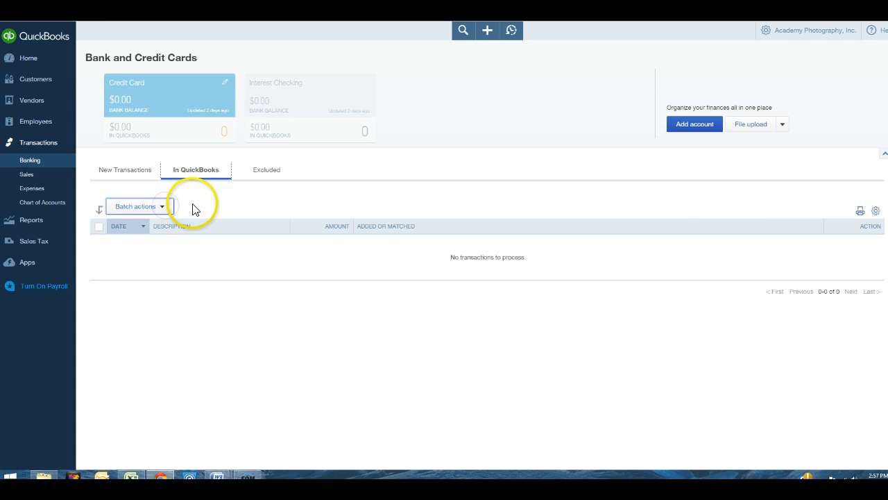
# Start the bill payment for Ace Supply, Inc., set its reference number to 1, and try to save and close it
pyautogui.click(275, 178)
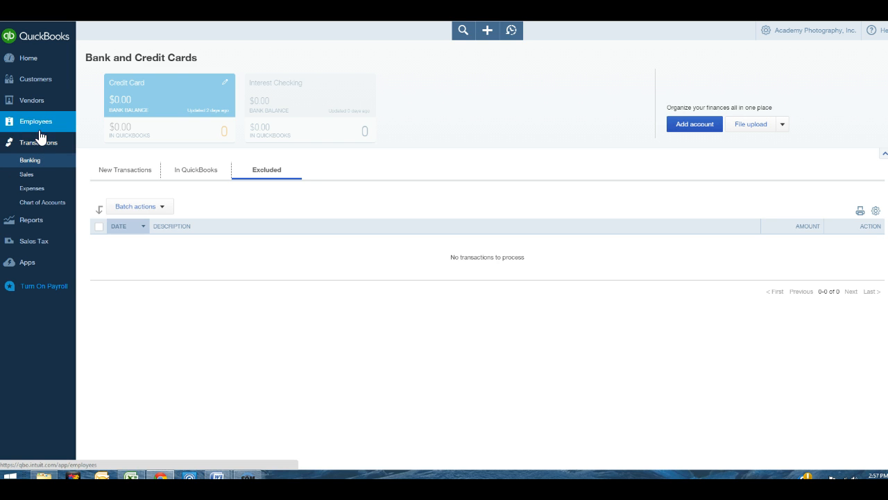
pyautogui.click(32, 102)
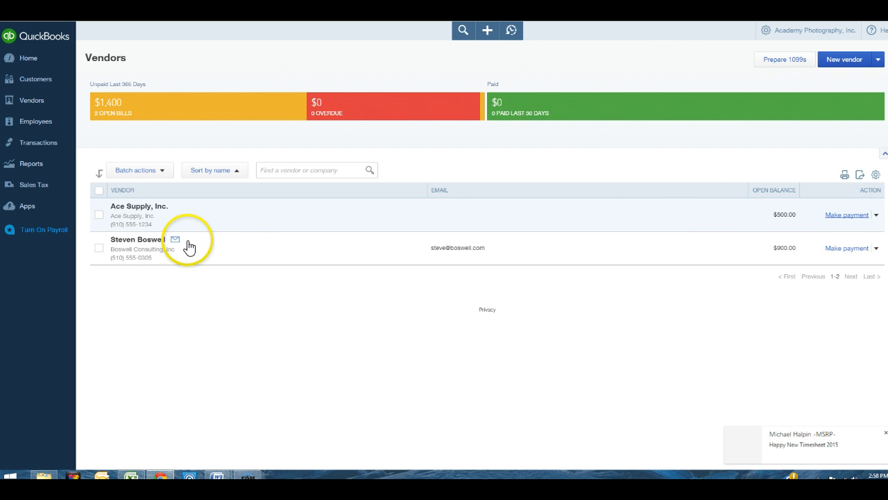
pyautogui.click(158, 244)
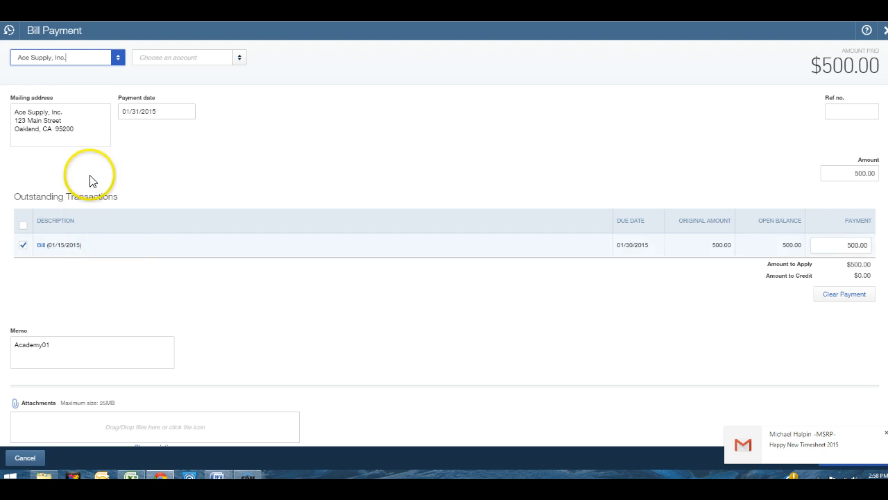
pyautogui.click(239, 62)
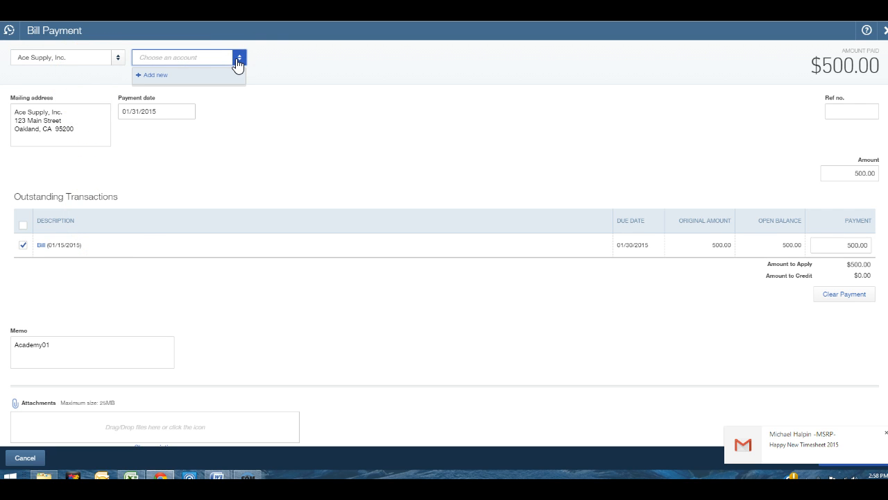
pyautogui.click(294, 51)
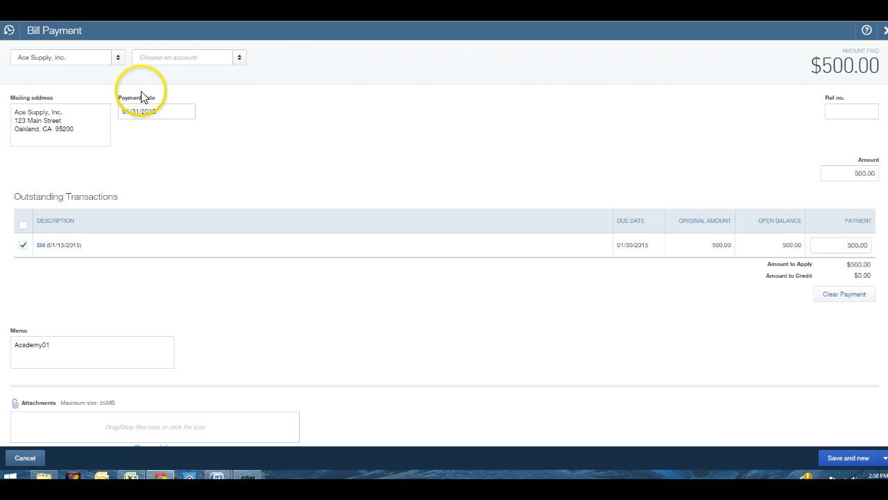
pyautogui.click(855, 113)
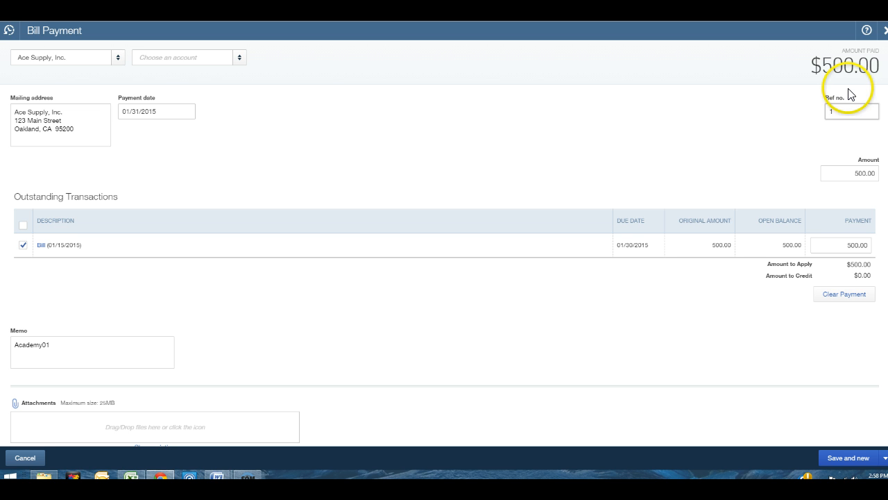
pyautogui.click(885, 458)
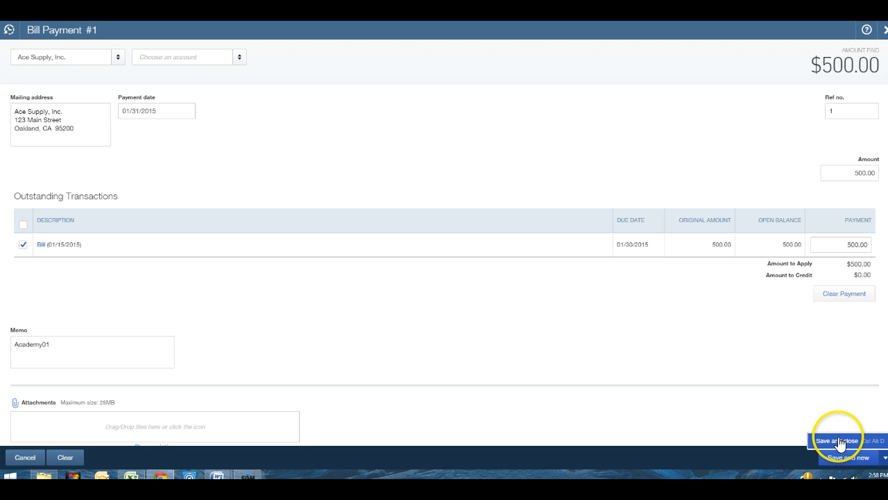
pyautogui.click(840, 442)
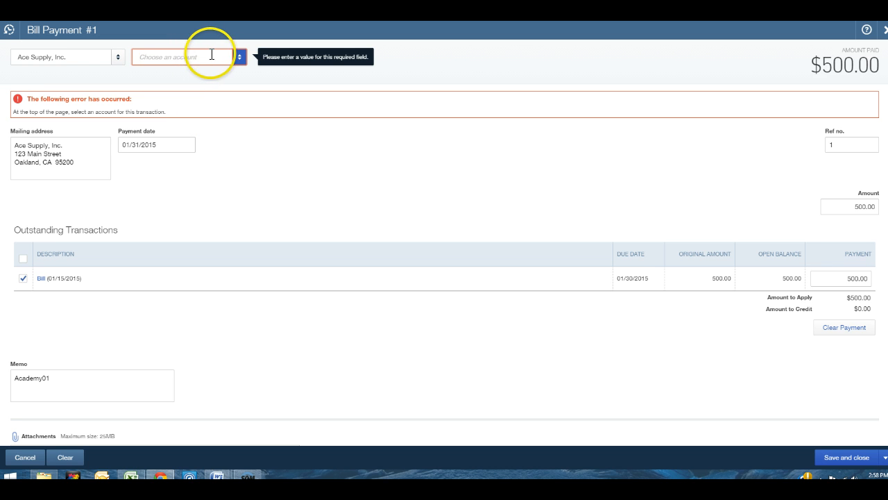
# Add a payment account of type Bank, detail type Checking, named Checking - Vendor, with description Bank of Trust and balance 0.00
pyautogui.click(236, 57)
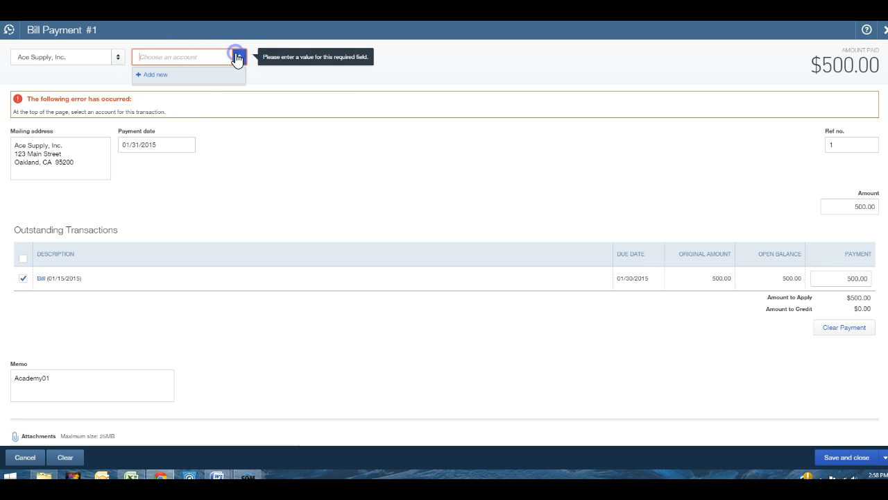
pyautogui.click(152, 75)
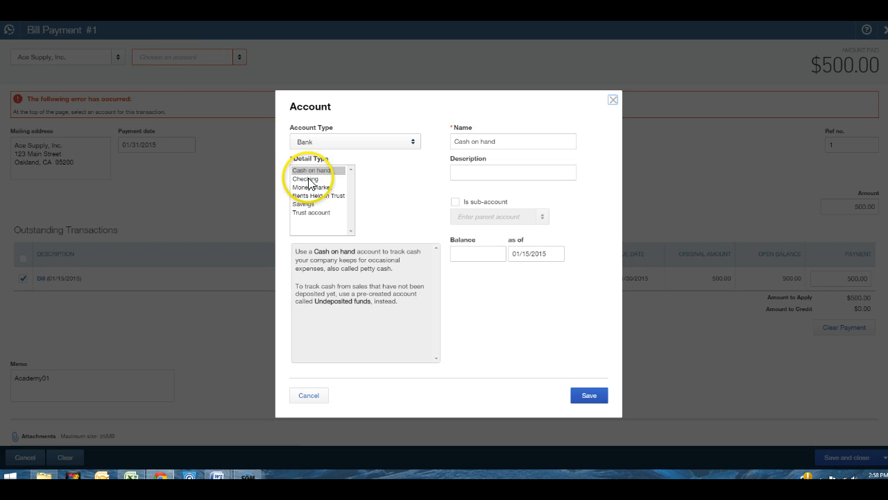
pyautogui.click(311, 179)
pyautogui.click(479, 171)
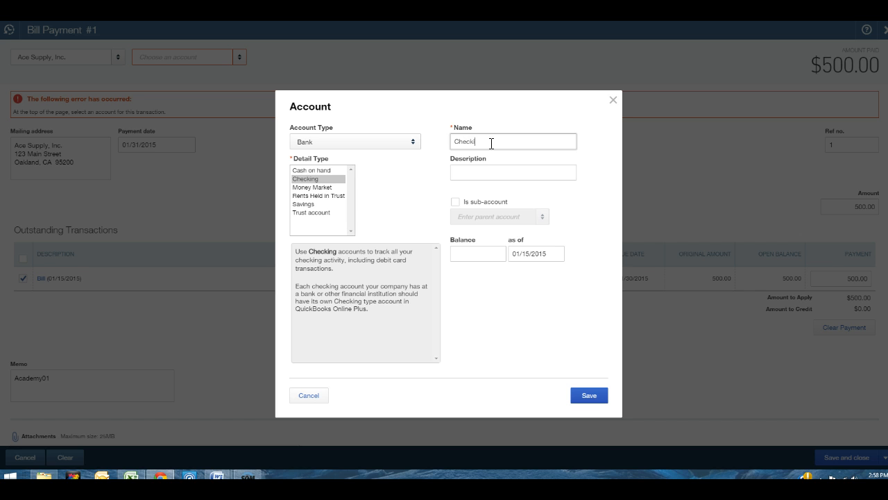
pyautogui.click(491, 141)
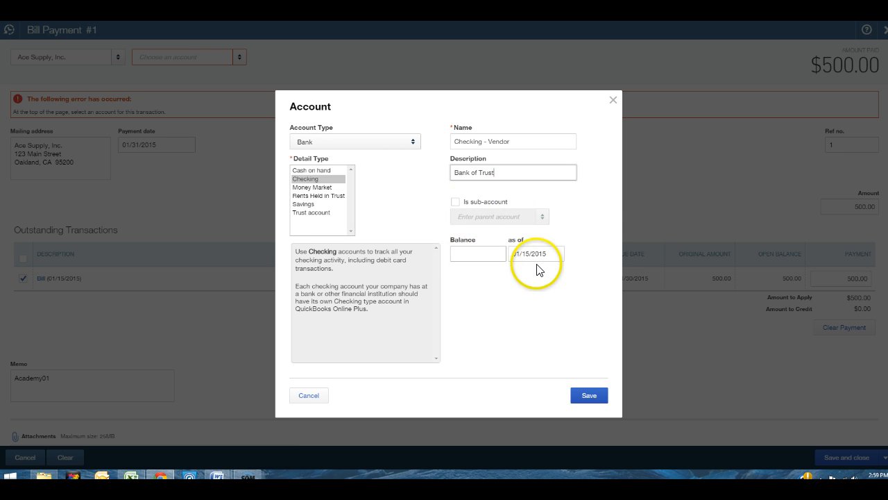
pyautogui.click(497, 255)
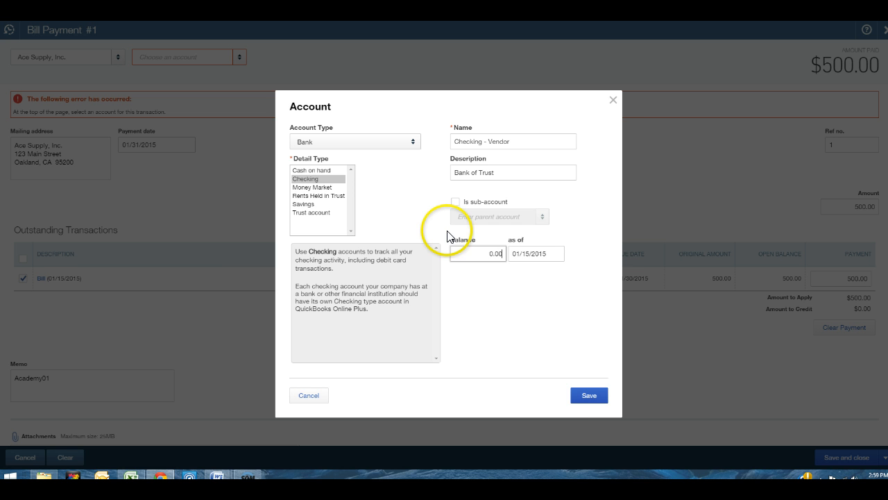
pyautogui.click(587, 397)
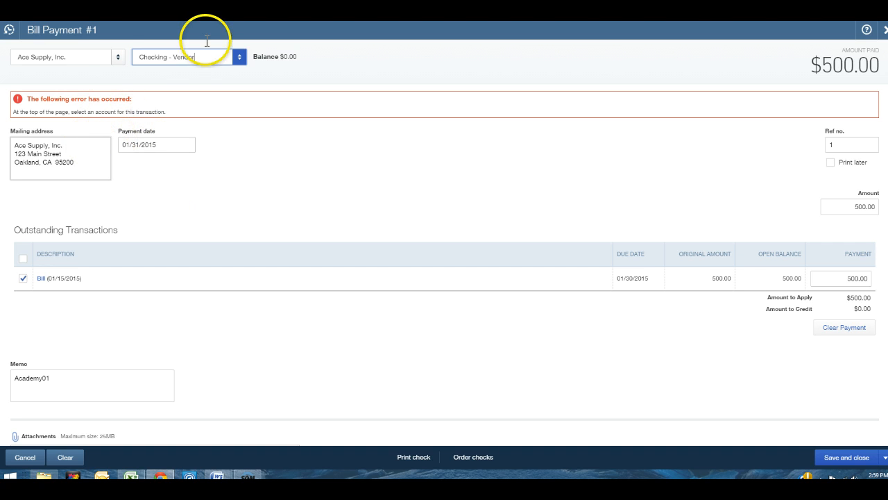
# Save and close the Ace Supply, Inc. bill payment drawn on the Checking - Vendor account
pyautogui.click(94, 56)
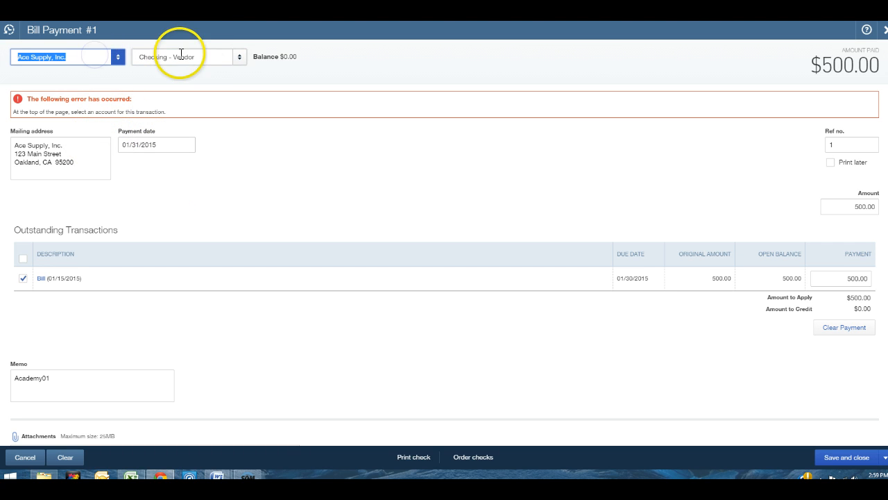
pyautogui.click(216, 55)
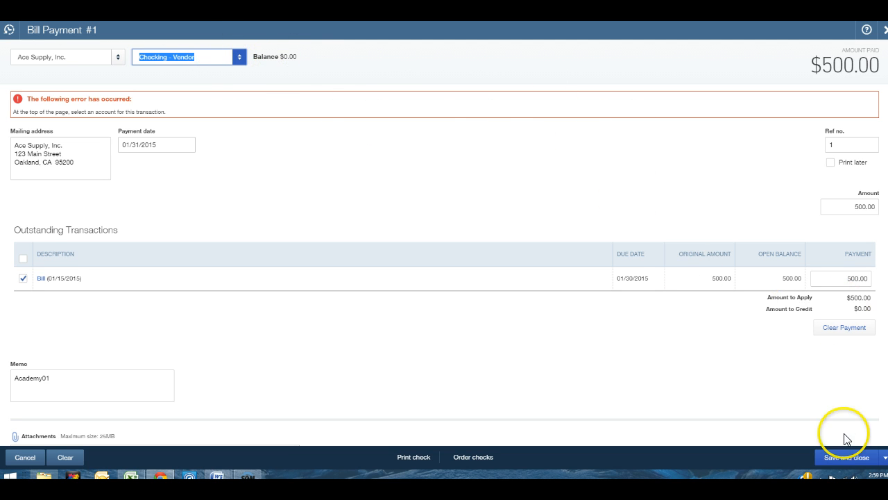
pyautogui.click(854, 454)
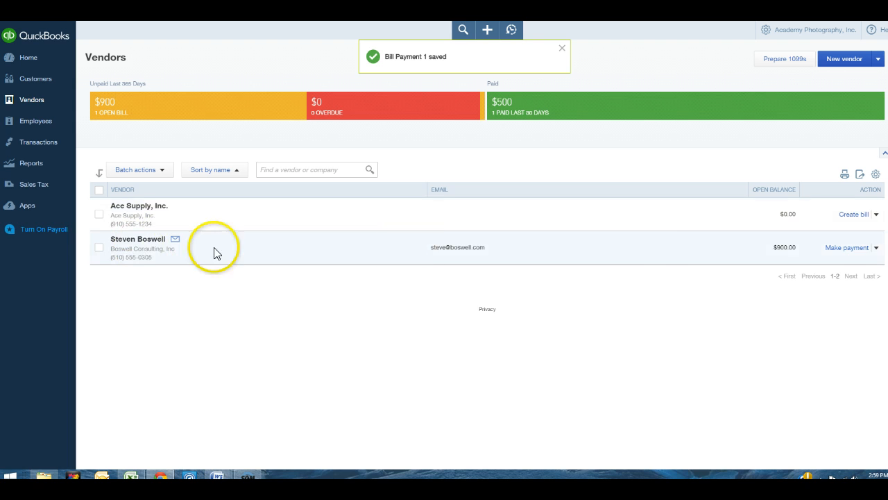
# Record the second vendor's payment of Bill # 2015-001 from Checking - Vendor, then save and close it
pyautogui.click(848, 250)
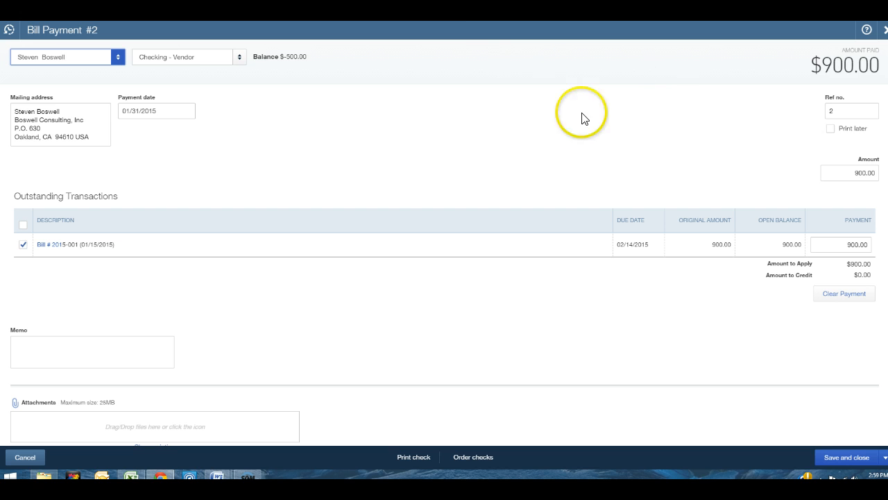
pyautogui.click(851, 458)
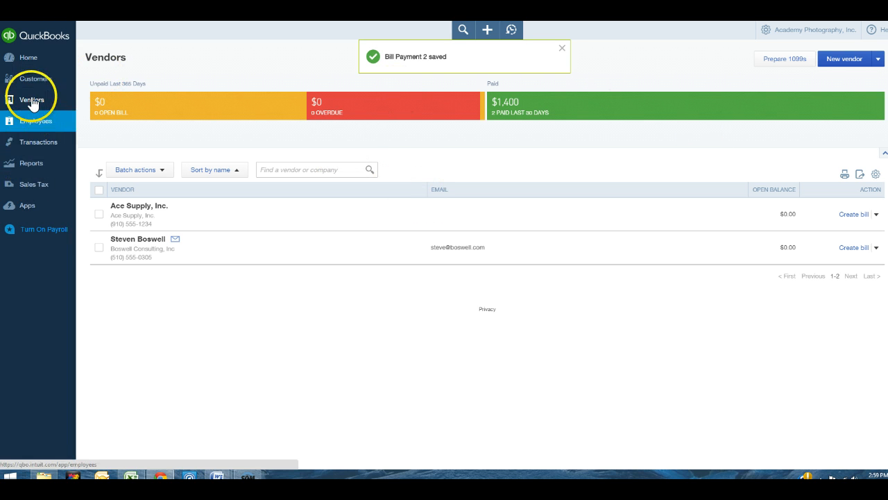
# Look through the banking page, the new transaction types for sales, and the batch actions for customers
pyautogui.click(27, 142)
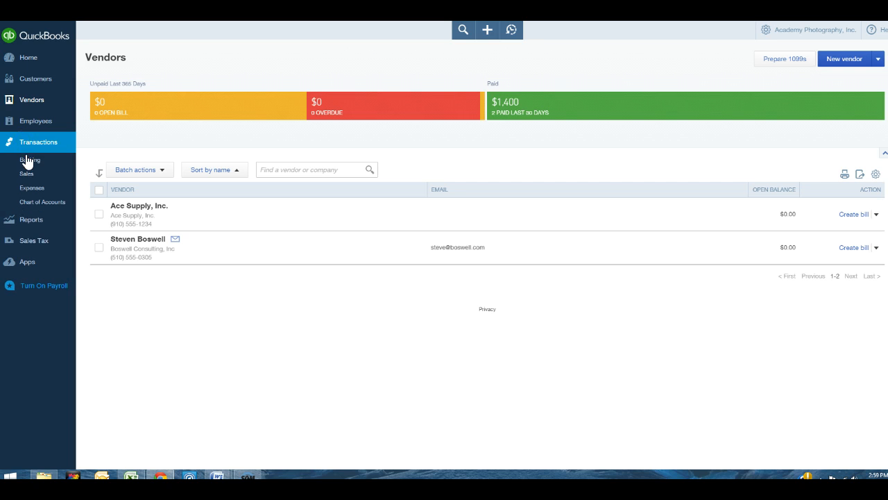
pyautogui.click(29, 161)
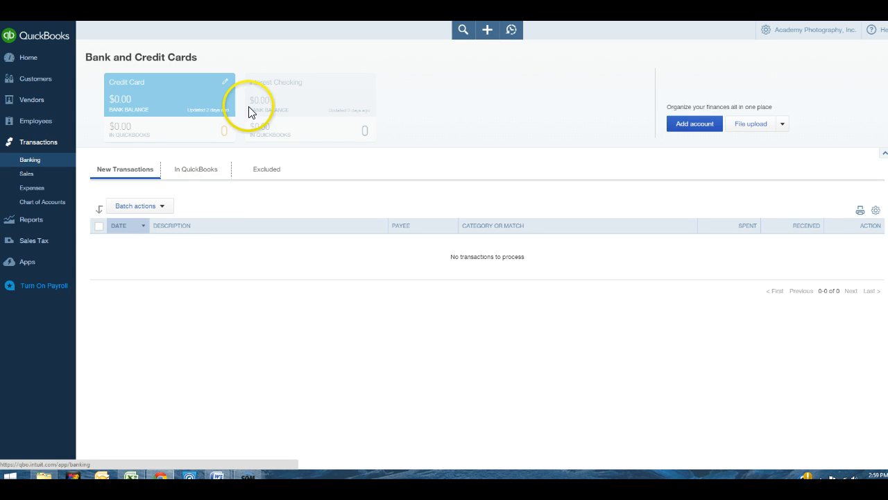
pyautogui.click(785, 127)
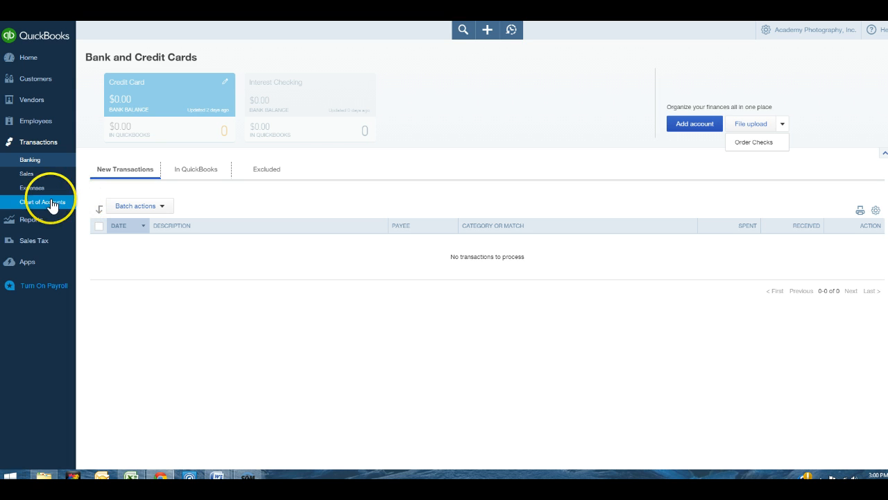
pyautogui.click(27, 175)
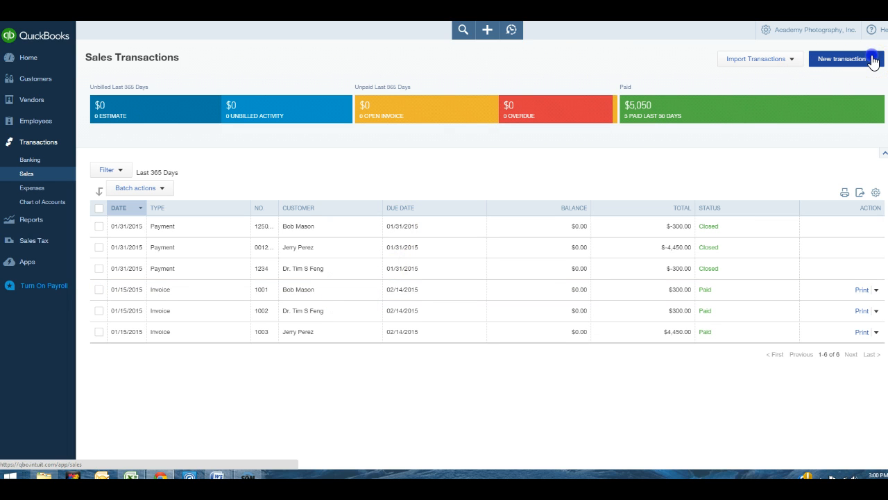
pyautogui.click(873, 59)
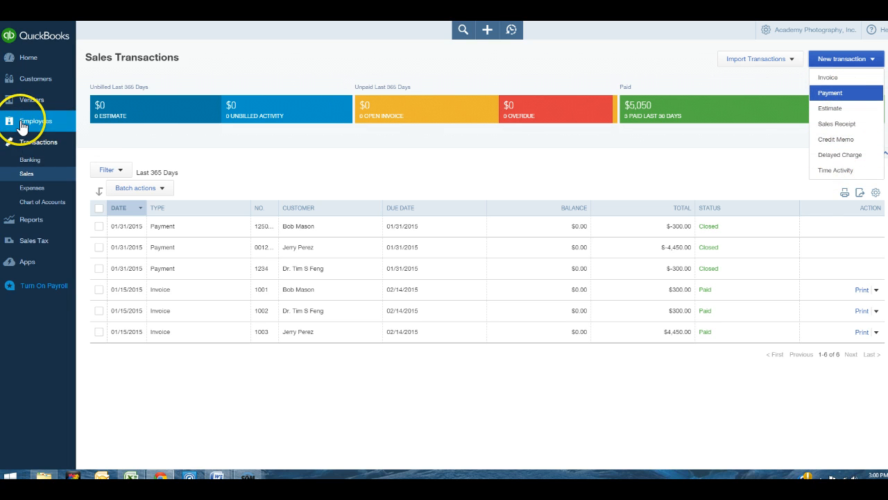
pyautogui.click(30, 84)
pyautogui.click(98, 173)
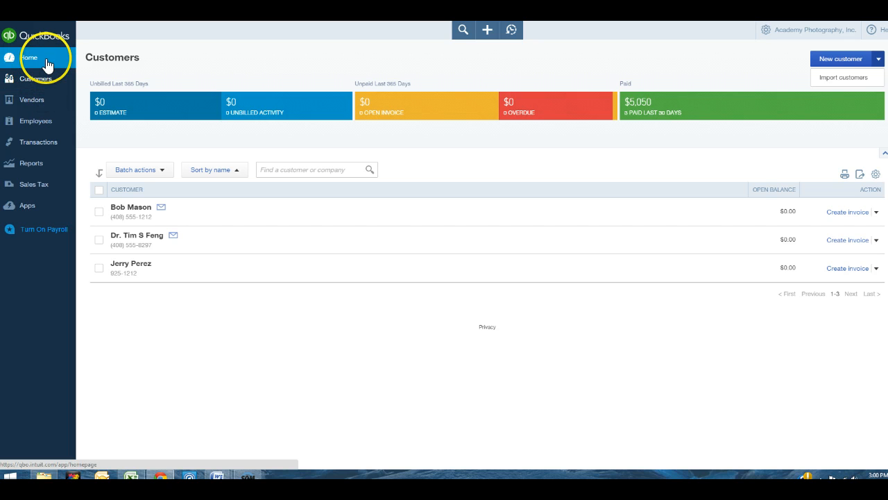
pyautogui.click(162, 170)
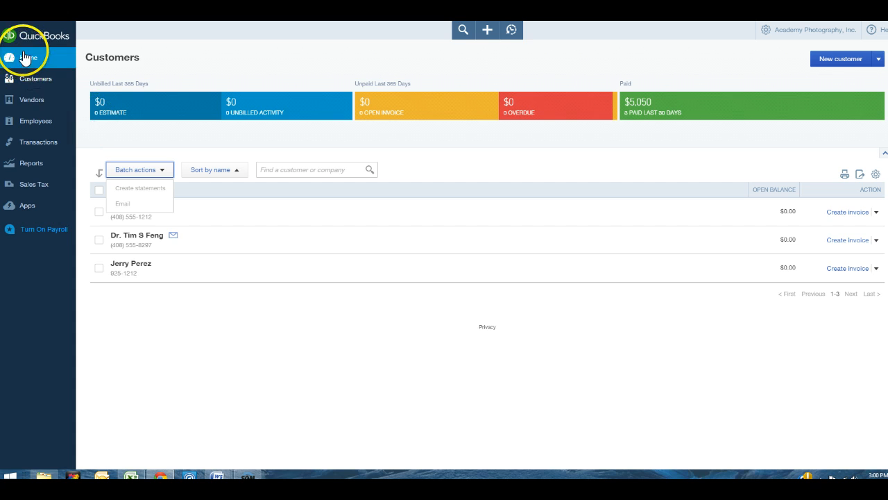
# Check the bank account overview on the home page and the list of sales transactions
pyautogui.click(17, 60)
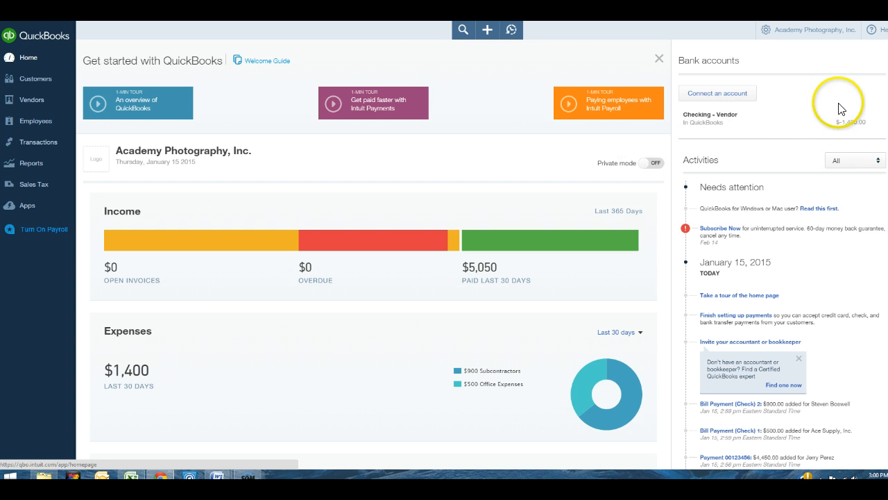
pyautogui.click(733, 124)
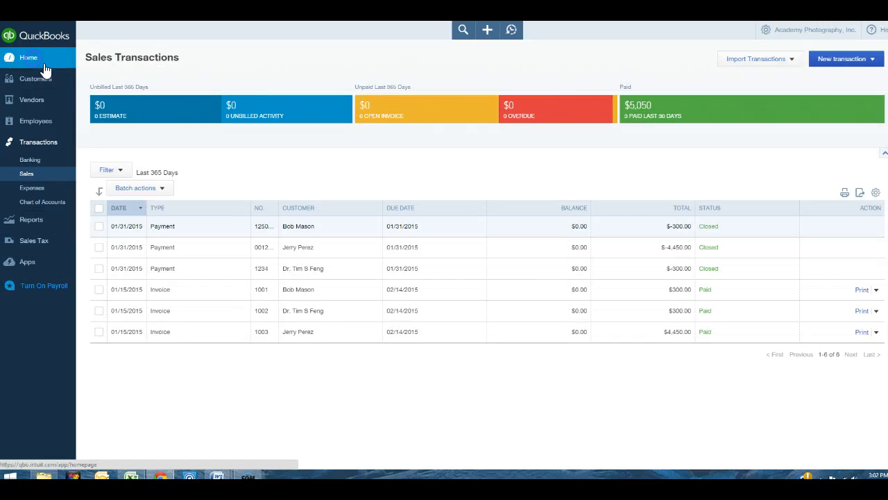
pyautogui.click(40, 61)
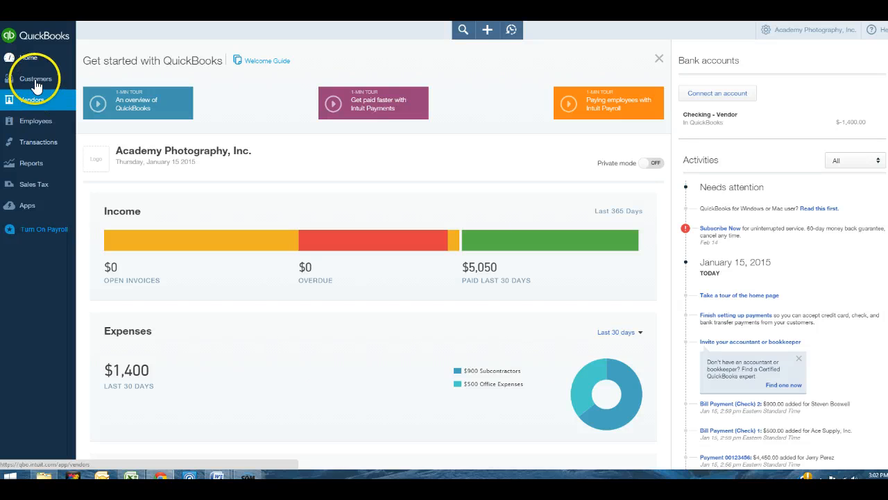
# Change the deposit account of the first customer's payment for Invoice # 1001 to Checking - Vendor, and save the modified payment
pyautogui.click(36, 82)
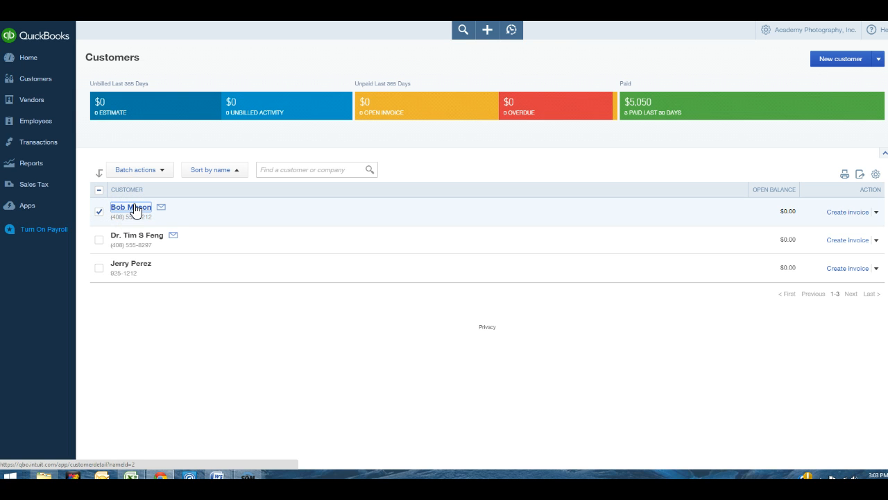
pyautogui.click(134, 208)
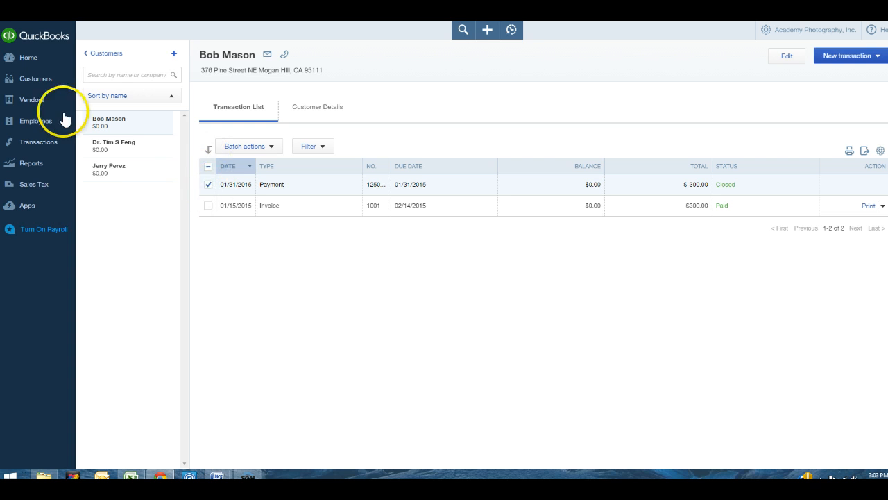
pyautogui.click(39, 143)
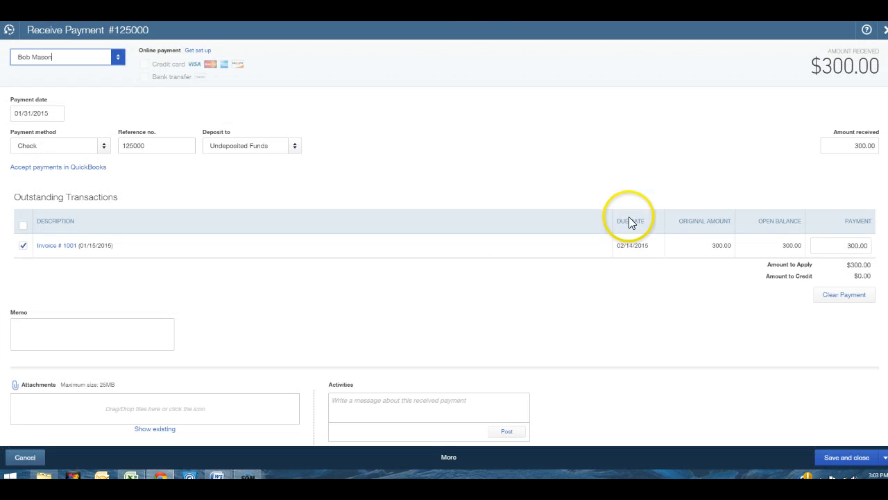
pyautogui.click(295, 148)
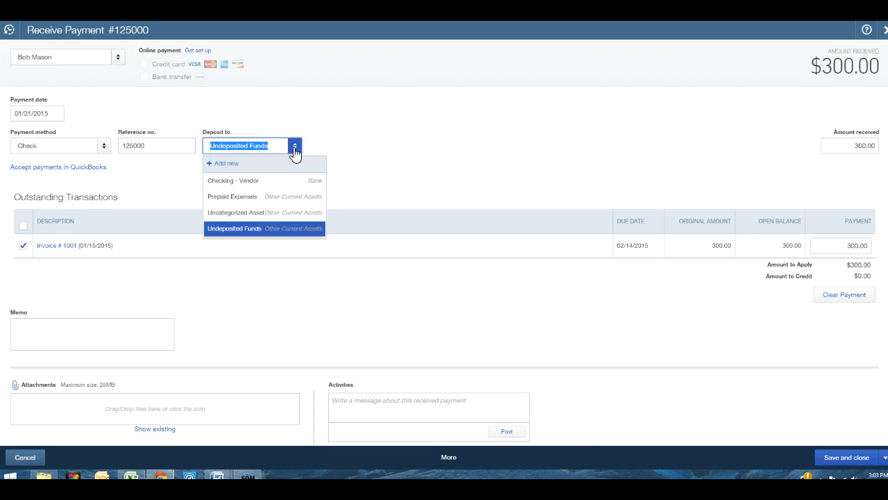
pyautogui.tripleClick(251, 187)
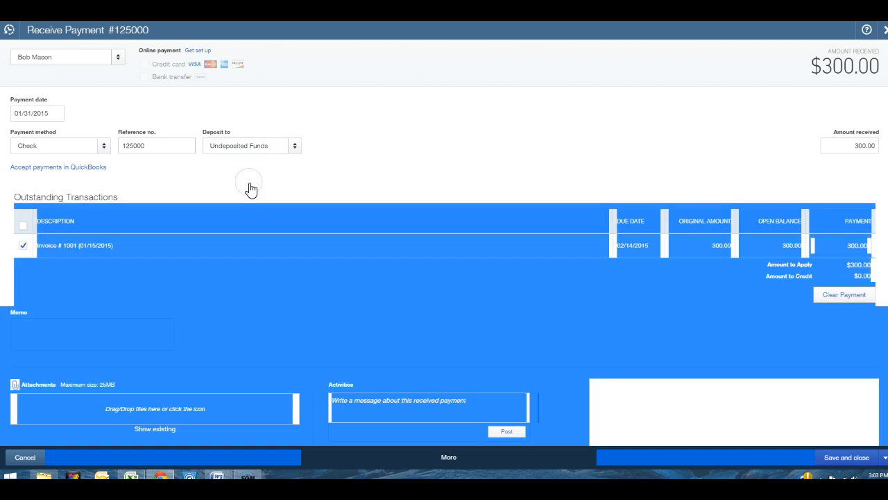
pyautogui.click(293, 145)
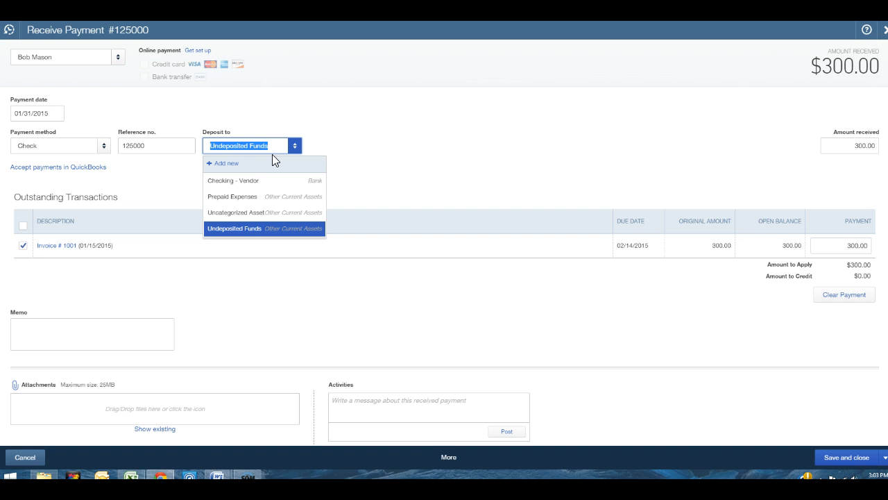
pyautogui.click(233, 181)
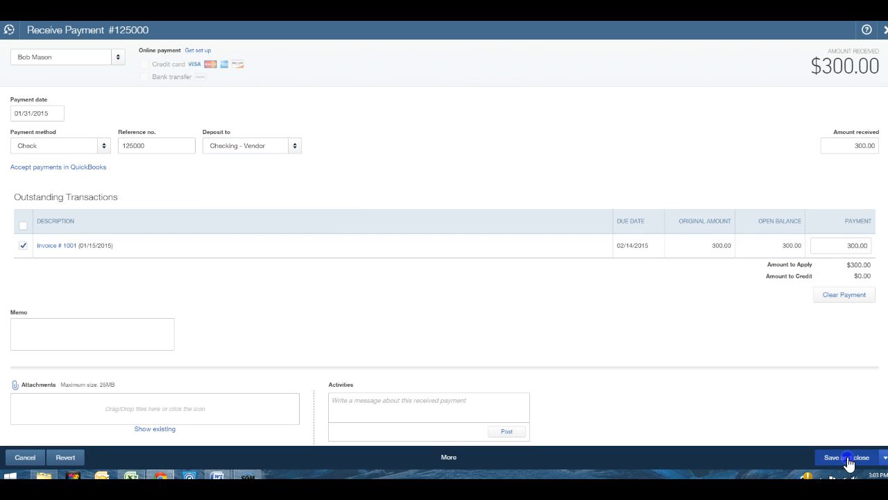
pyautogui.click(103, 145)
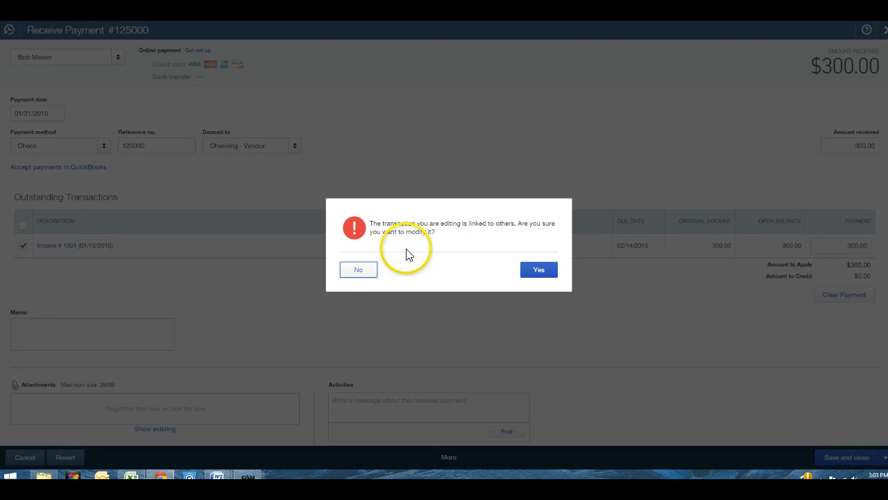
pyautogui.click(539, 271)
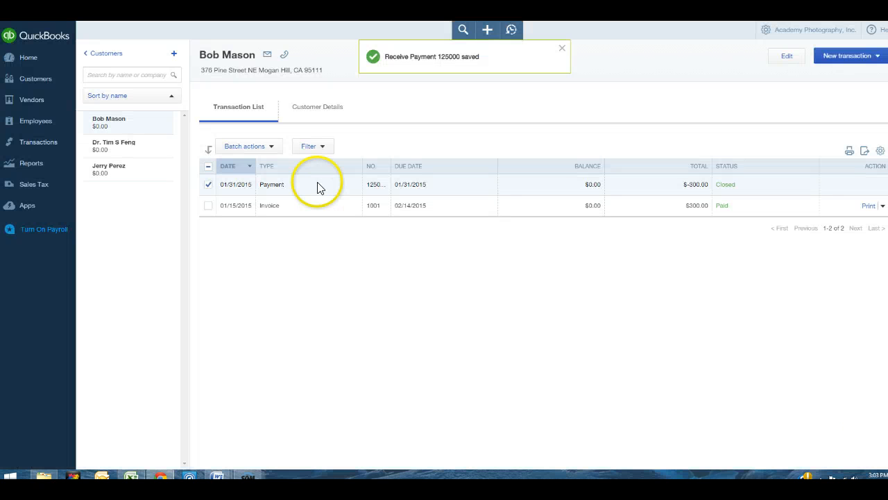
# Deposit the second customer's payment for Invoice # 1002 to Checking - Vendor instead of Undeposited Funds, saving the modification
pyautogui.click(111, 151)
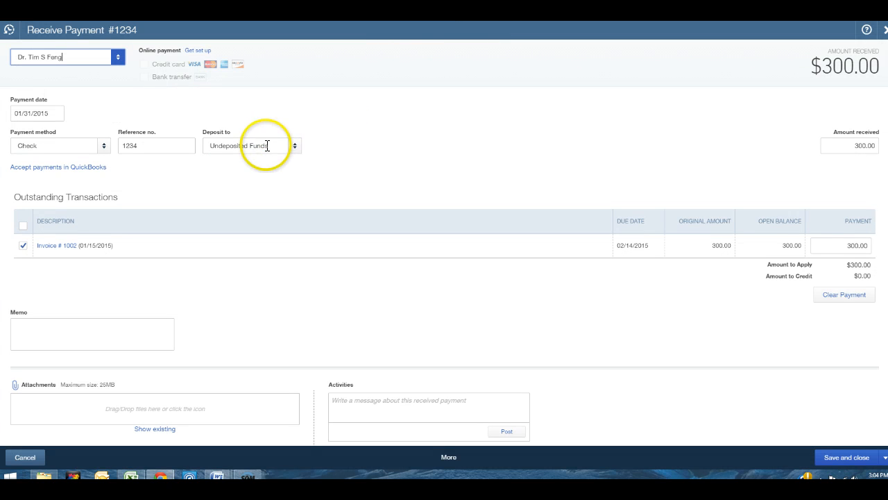
pyautogui.click(296, 148)
pyautogui.write('cking - Vendor')
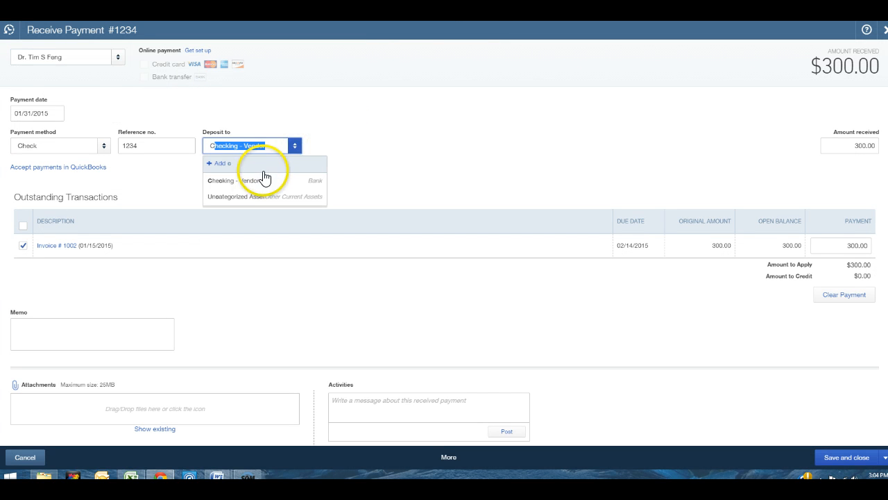
pyautogui.click(254, 179)
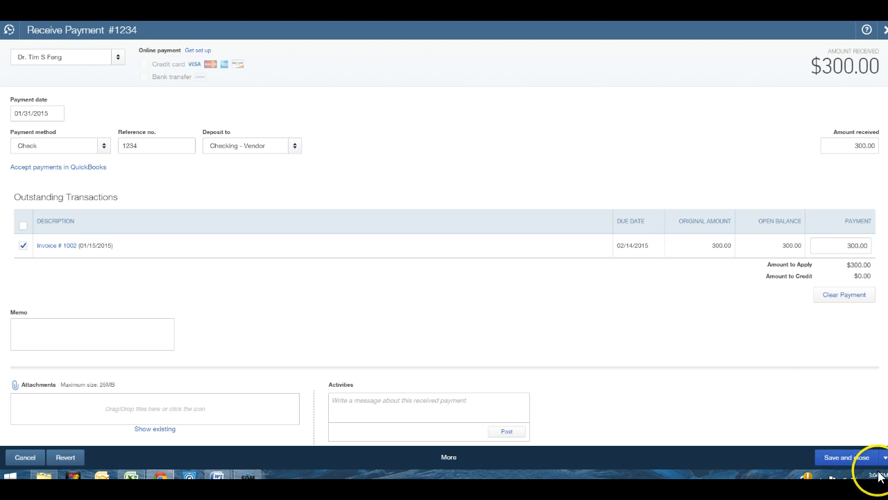
pyautogui.click(847, 457)
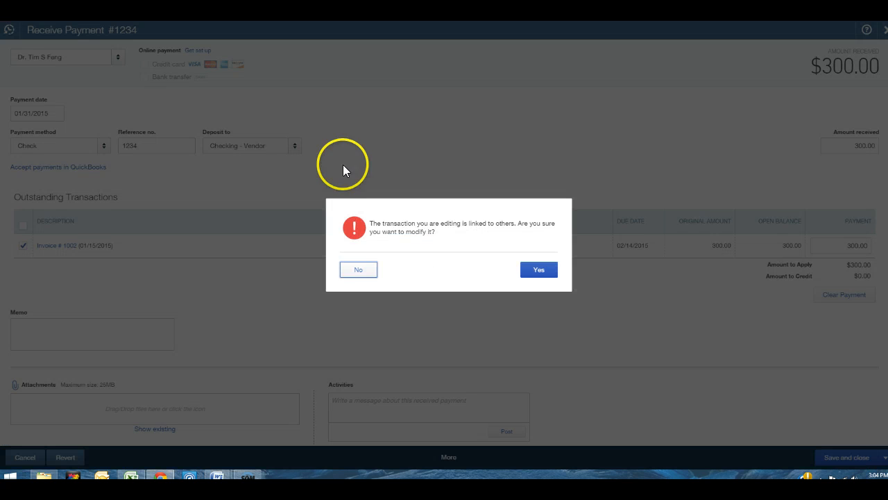
pyautogui.click(539, 270)
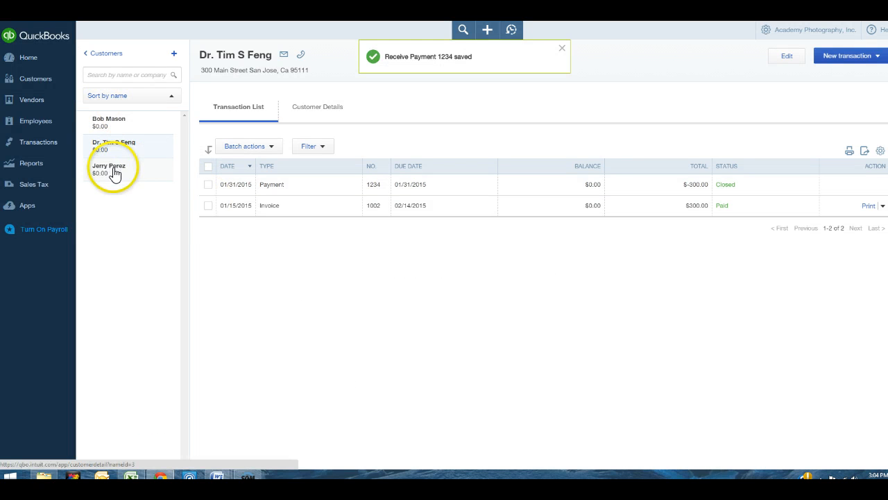
# Open the third customer's payment for Invoice # 1003, set its deposit account to Checking - Vendor, and save the change
pyautogui.click(115, 174)
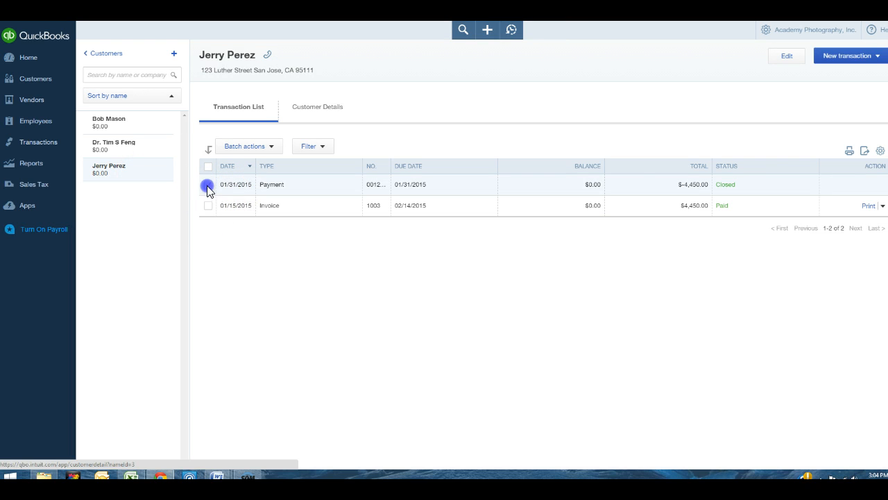
pyautogui.click(726, 188)
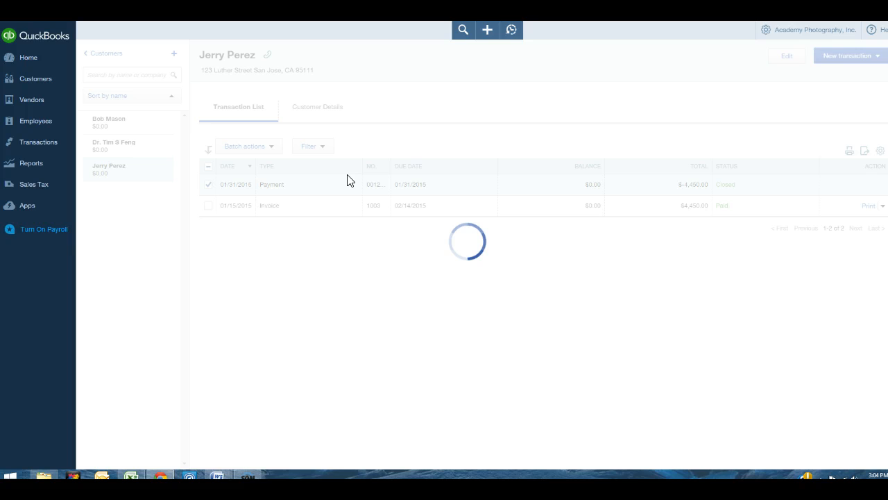
pyautogui.click(295, 146)
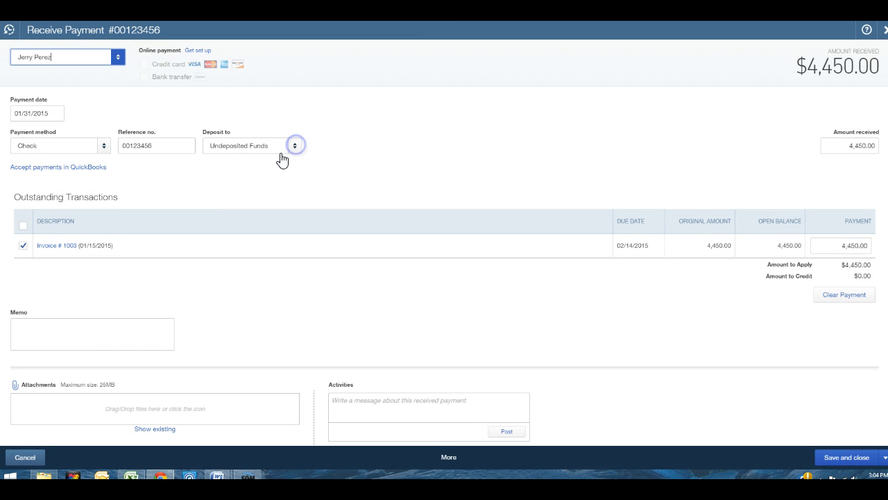
pyautogui.click(243, 186)
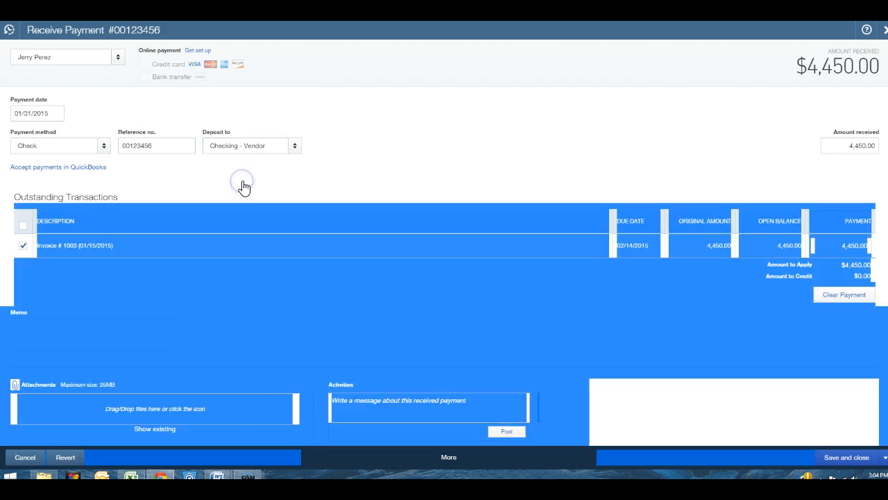
pyautogui.click(362, 146)
pyautogui.click(833, 455)
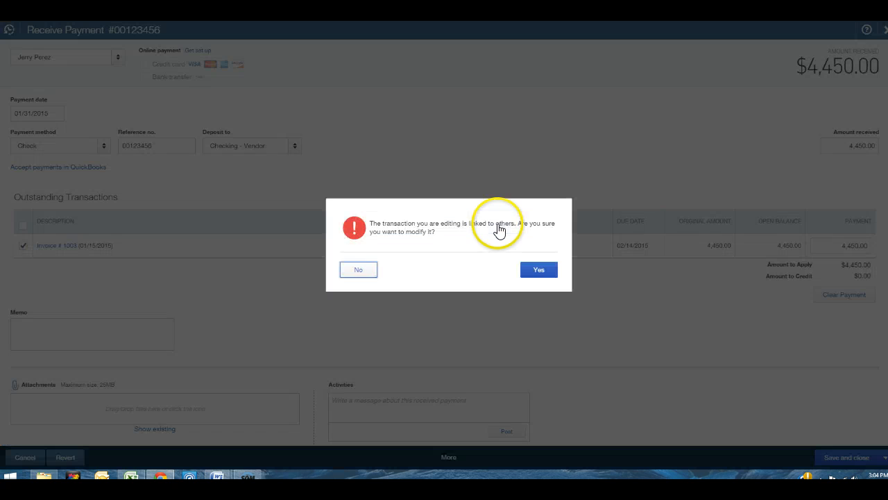
pyautogui.click(539, 270)
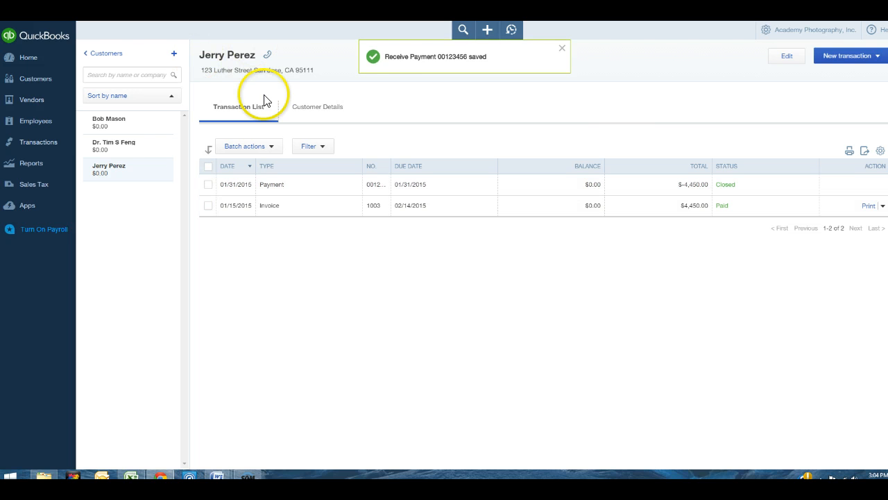
# Check the open balances in the vendor and customer lists
pyautogui.click(54, 102)
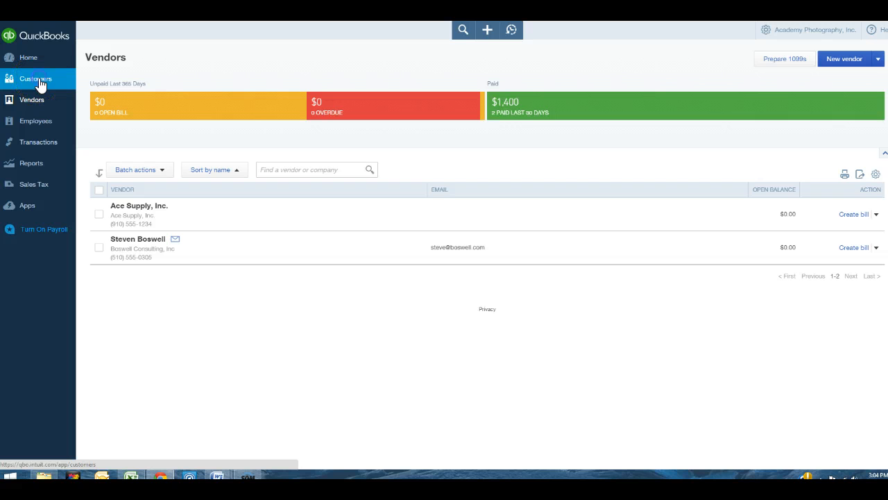
pyautogui.click(40, 82)
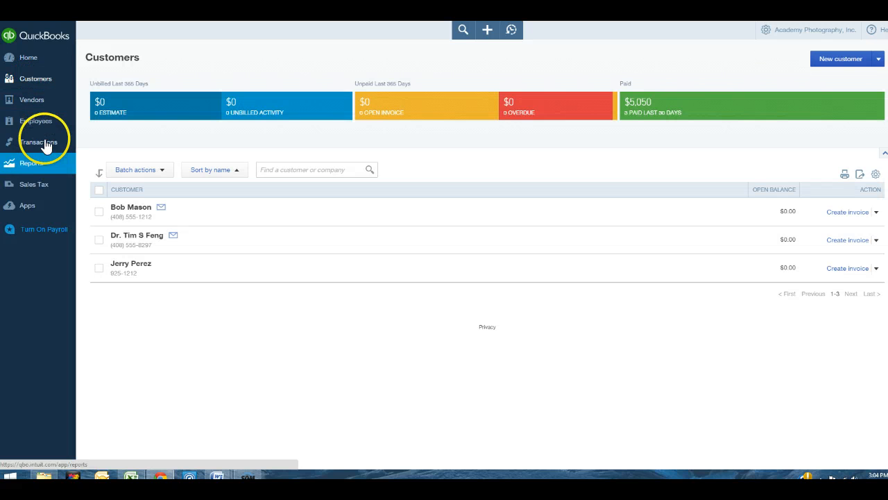
pyautogui.click(42, 144)
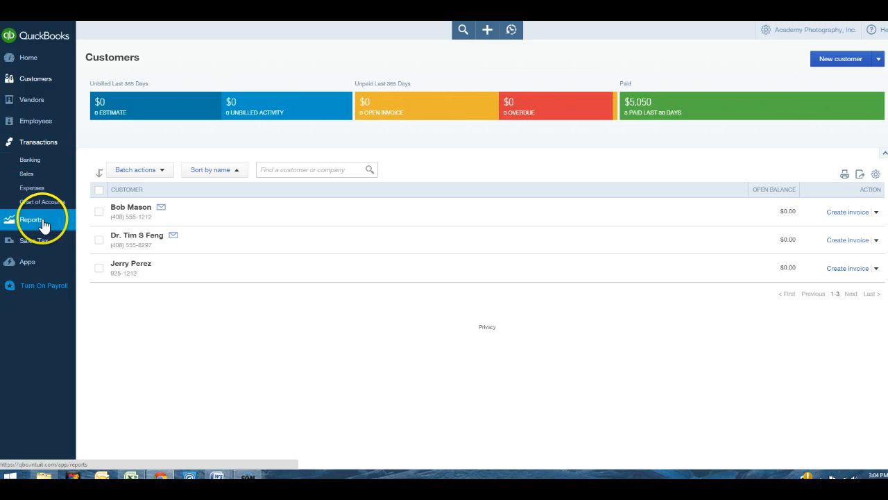
# Run the Statement of Cash Flows from the Business Overview reports
pyautogui.click(43, 222)
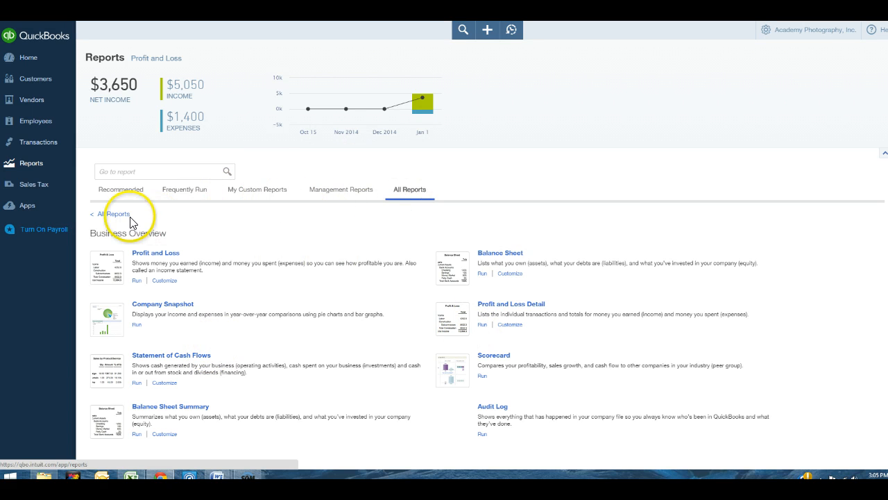
pyautogui.click(117, 216)
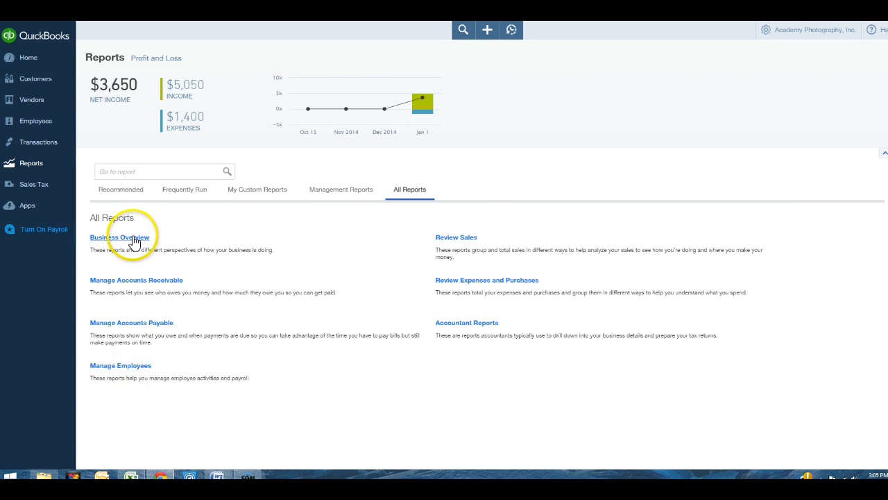
pyautogui.click(133, 239)
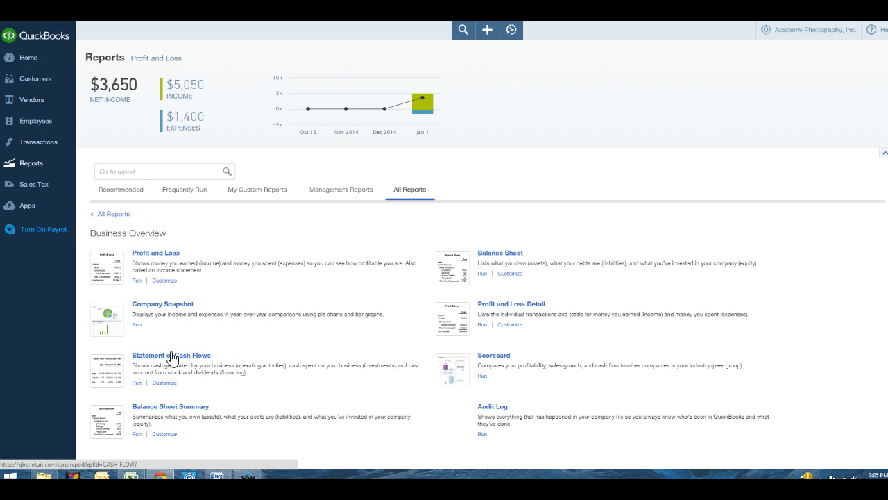
pyautogui.click(136, 383)
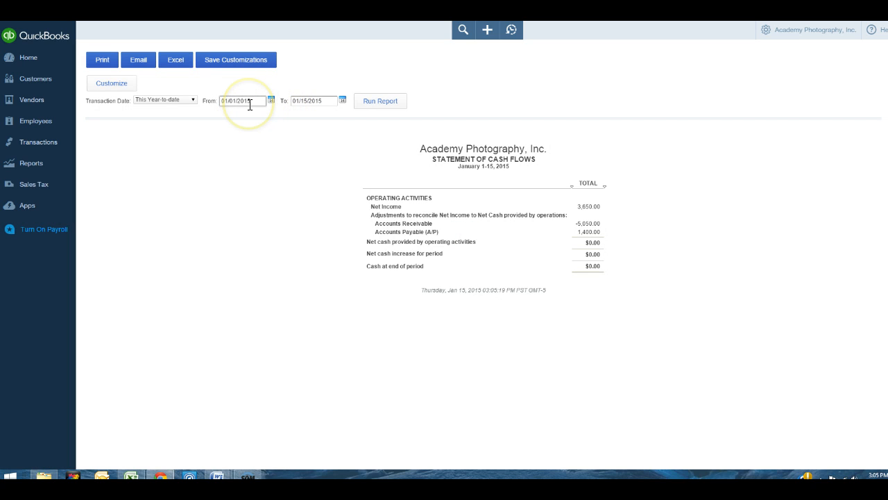
# Set the cash flow report's end date to 02/28/2015 and rerun the report
pyautogui.moveTo(330, 100); pyautogui.dragTo(285, 98)
pyautogui.write('0')
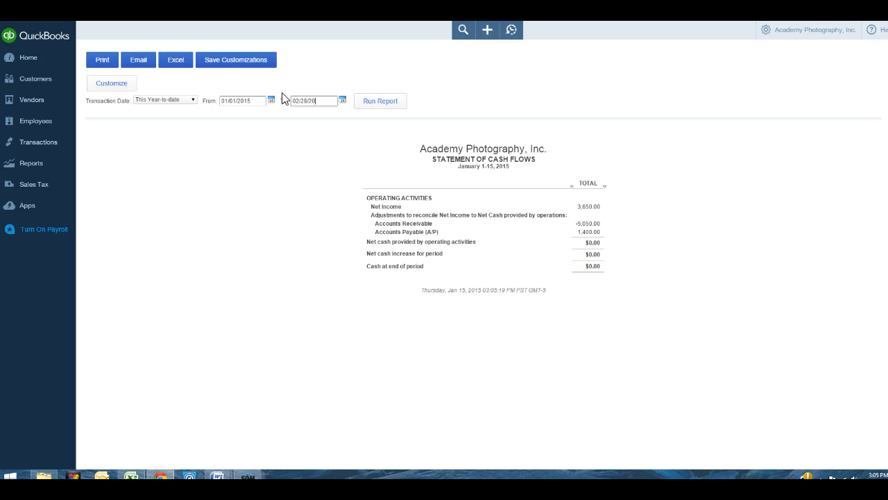
pyautogui.click(378, 102)
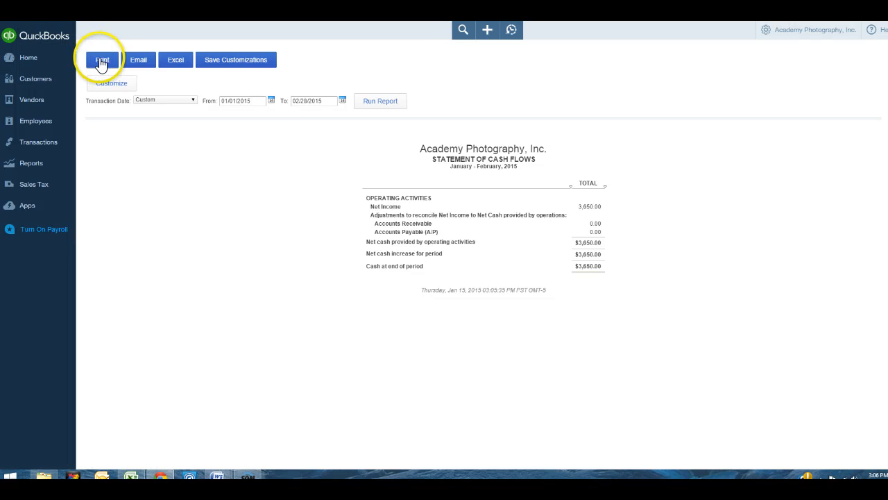
# Check the Checking - Vendor balance and recent activities on the home page
pyautogui.click(37, 61)
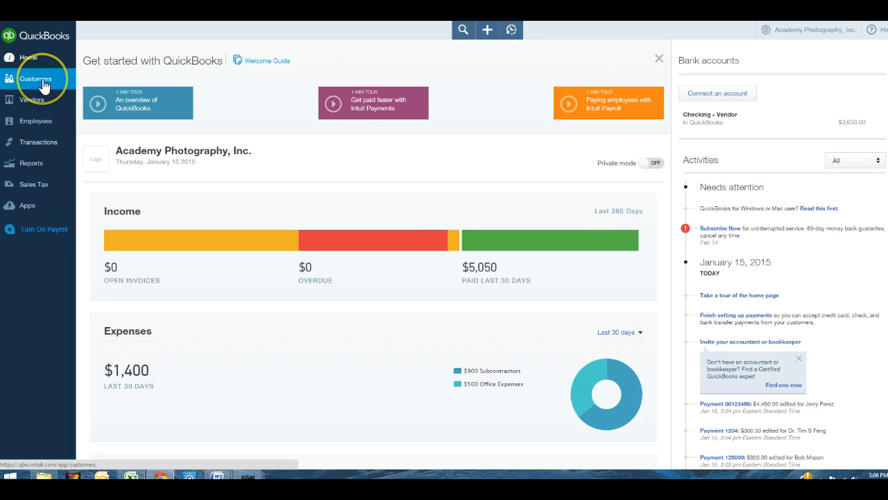
pyautogui.click(100, 43)
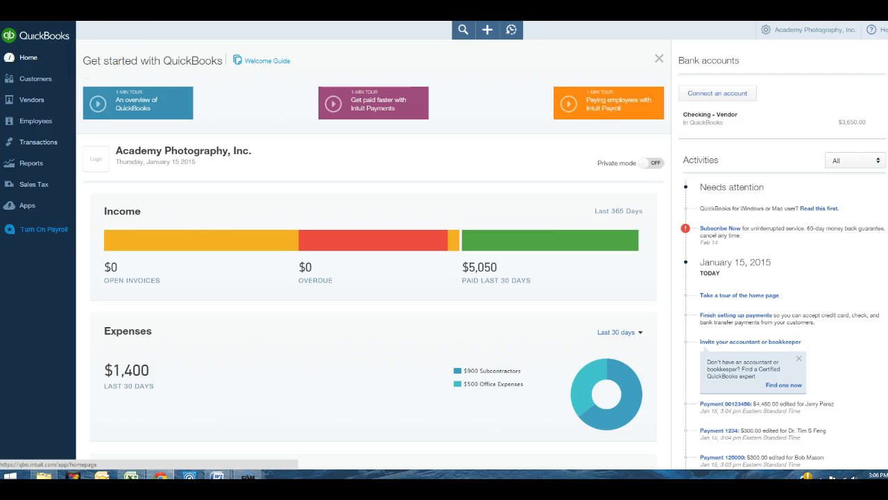